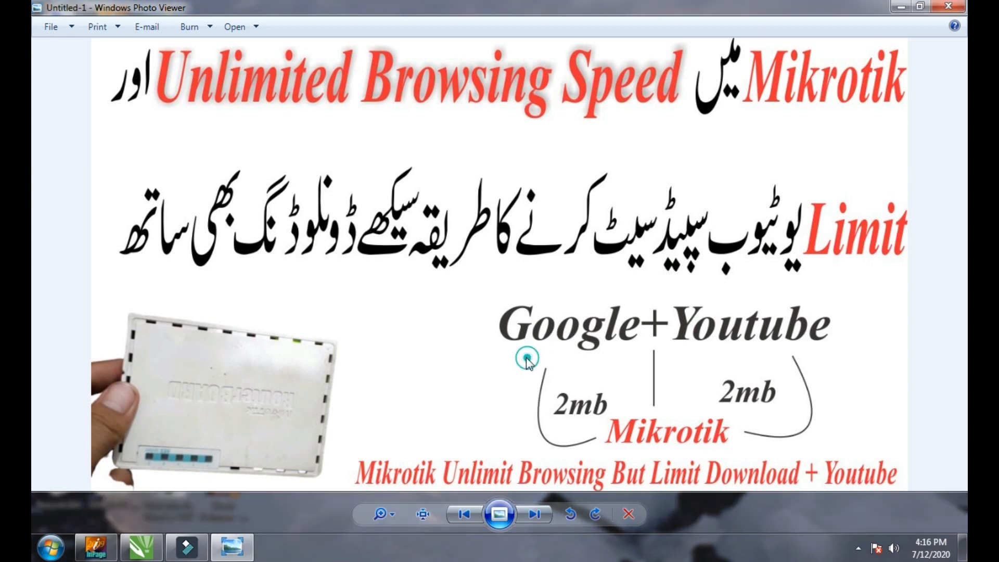
Examine the Google and YouTube 2mb limit diagram in the Mikrotik picture, dismissing the color scheme prompts without choosing an option
scroll(495, 360, "up", 2)
scroll(496, 359, "down", 2)
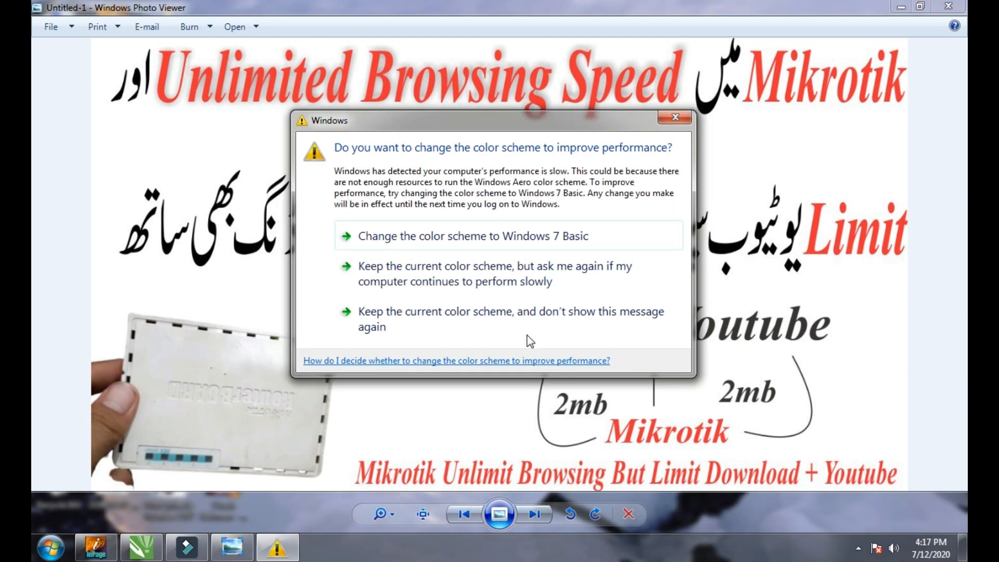
left_click(675, 118)
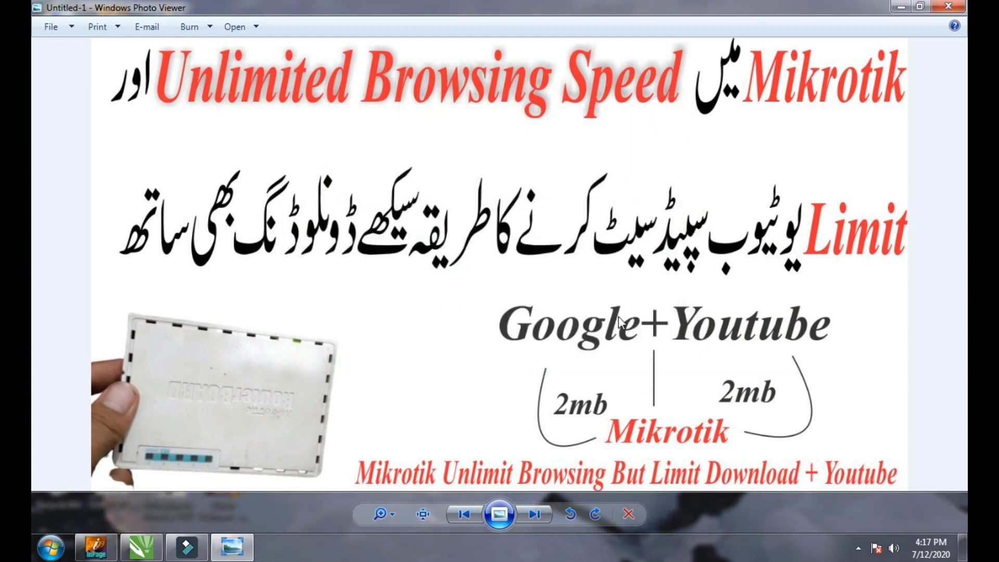
scroll(634, 338, "up", 1)
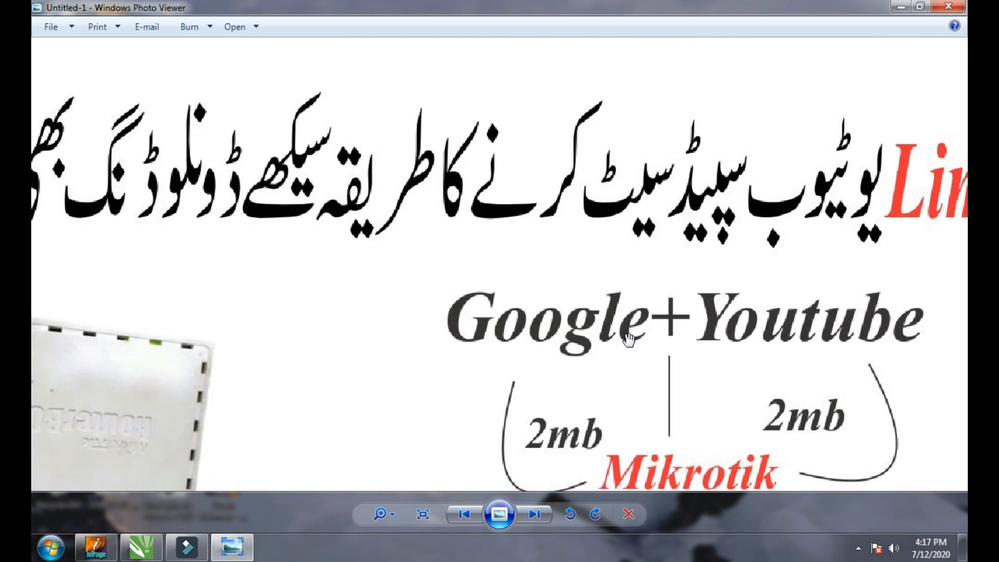
scroll(629, 339, "down", 1)
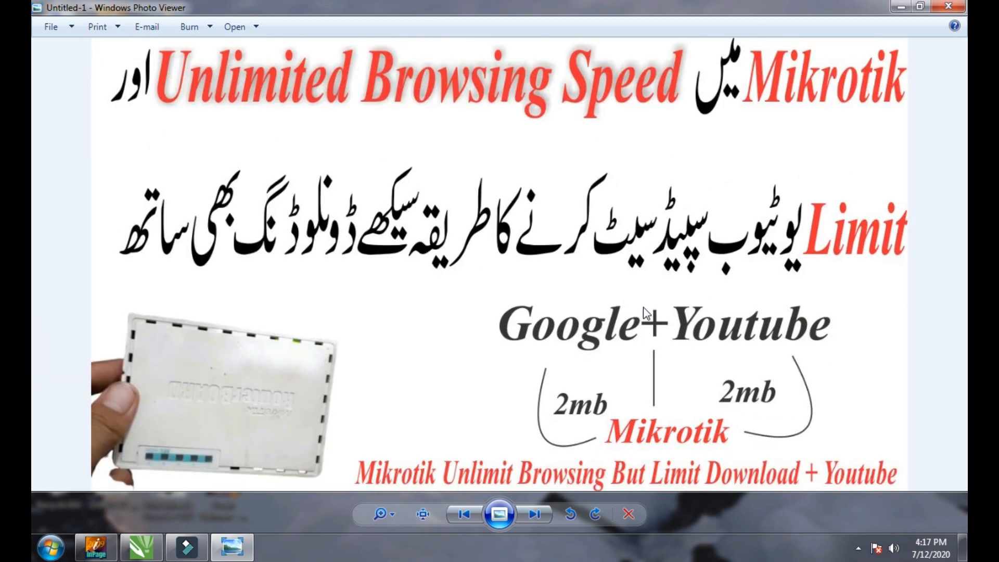
scroll(642, 307, "up", 1)
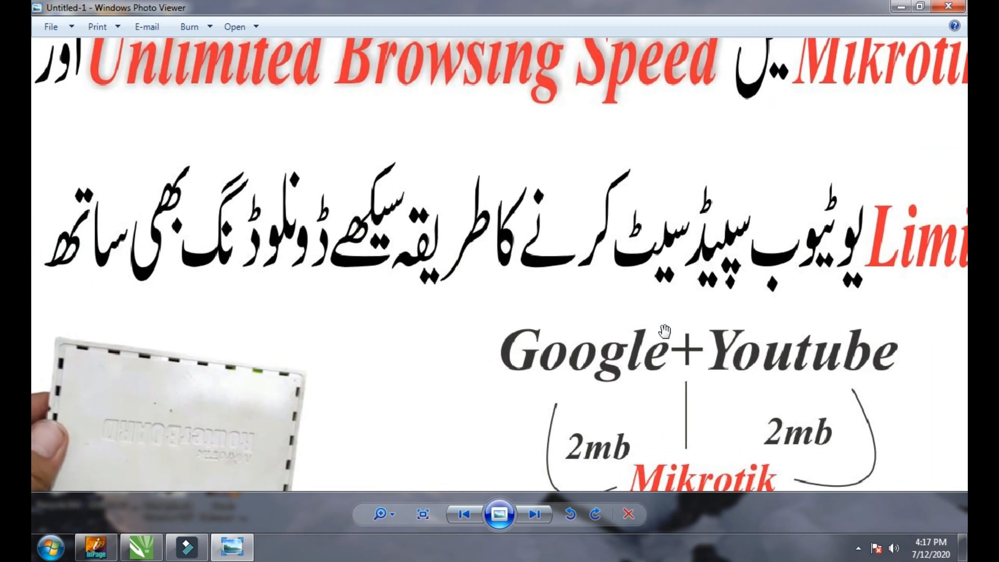
scroll(644, 343, "down", 1)
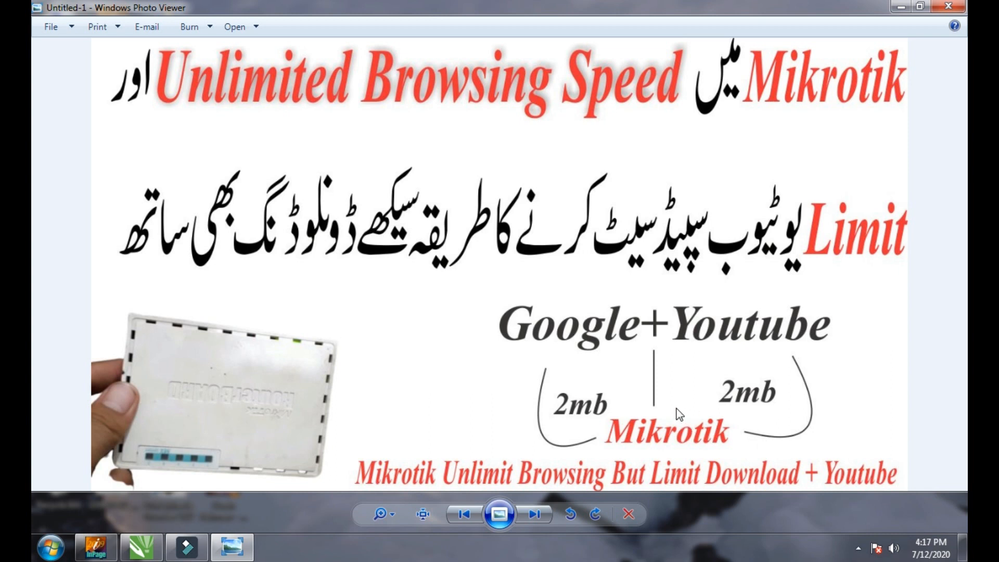
scroll(679, 415, "up", 1)
left_click_drag(674, 381, 653, 353)
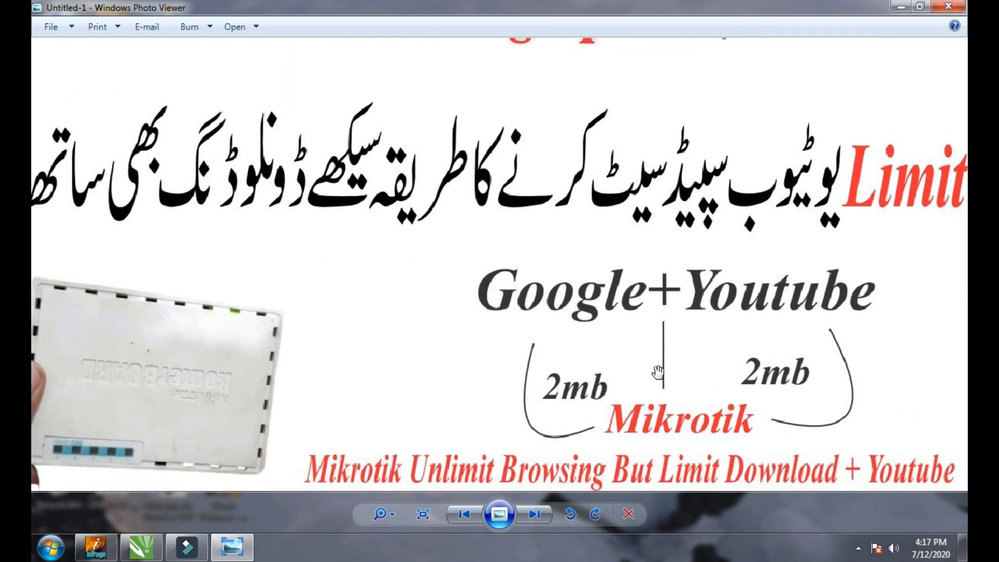
scroll(667, 401, "down", 1)
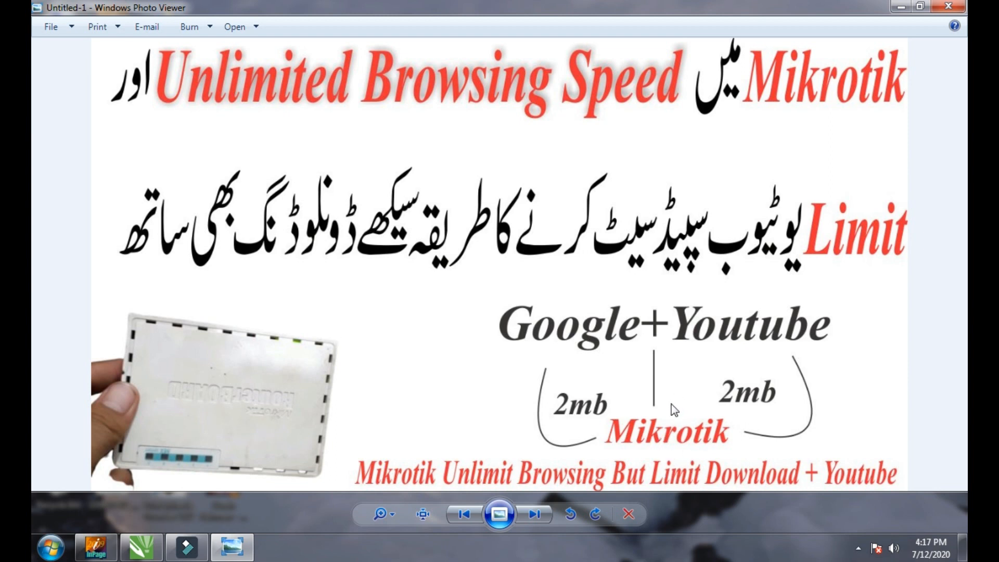
scroll(675, 410, "up", 1)
left_click_drag(671, 400, 648, 380)
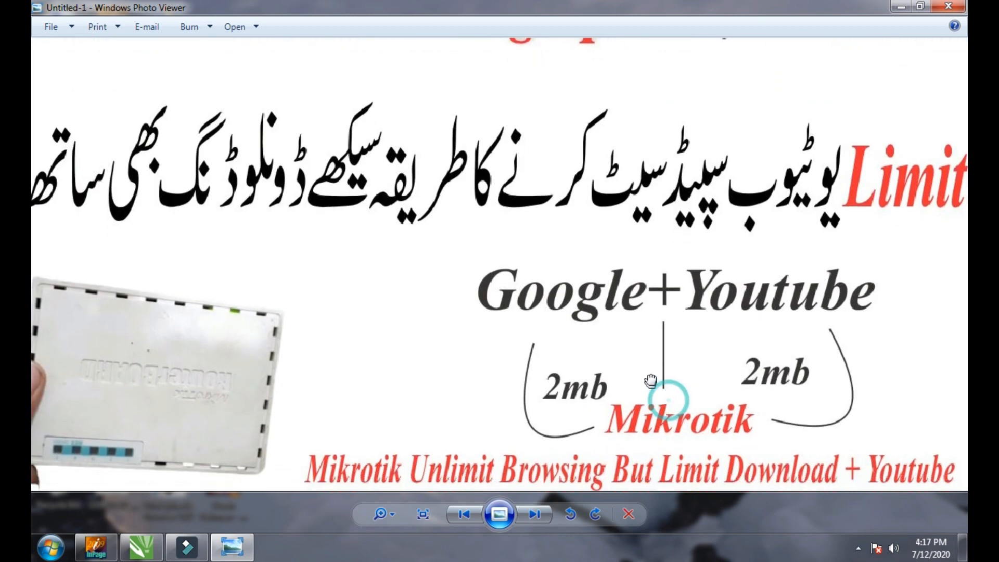
scroll(666, 382, "down", 1)
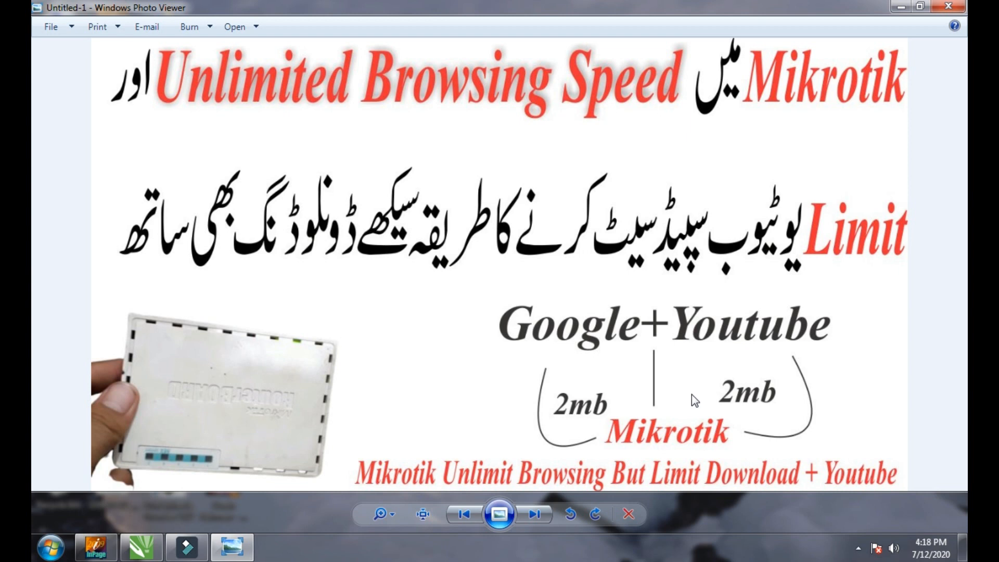
scroll(692, 394, "up", 2)
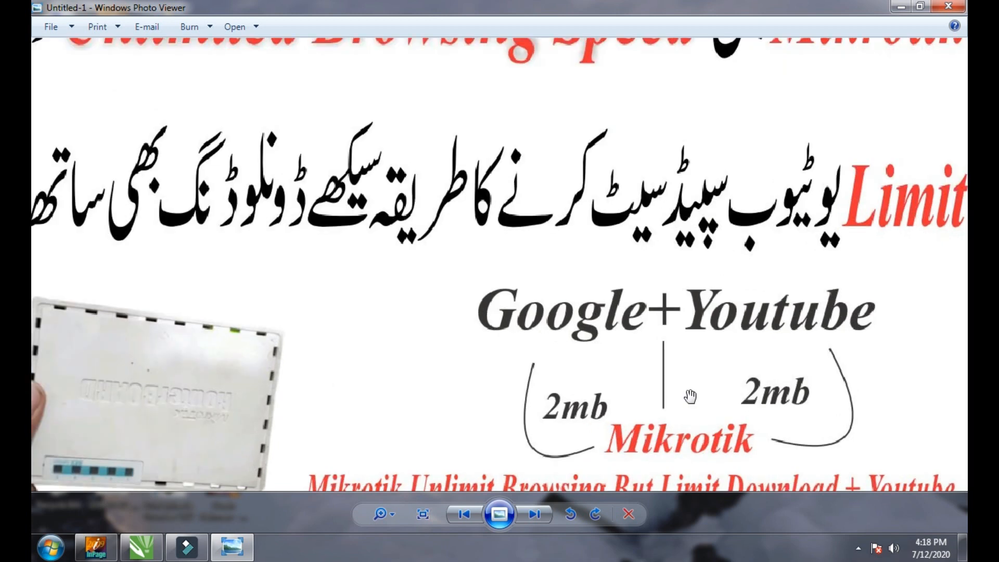
scroll(693, 407, "down", 2)
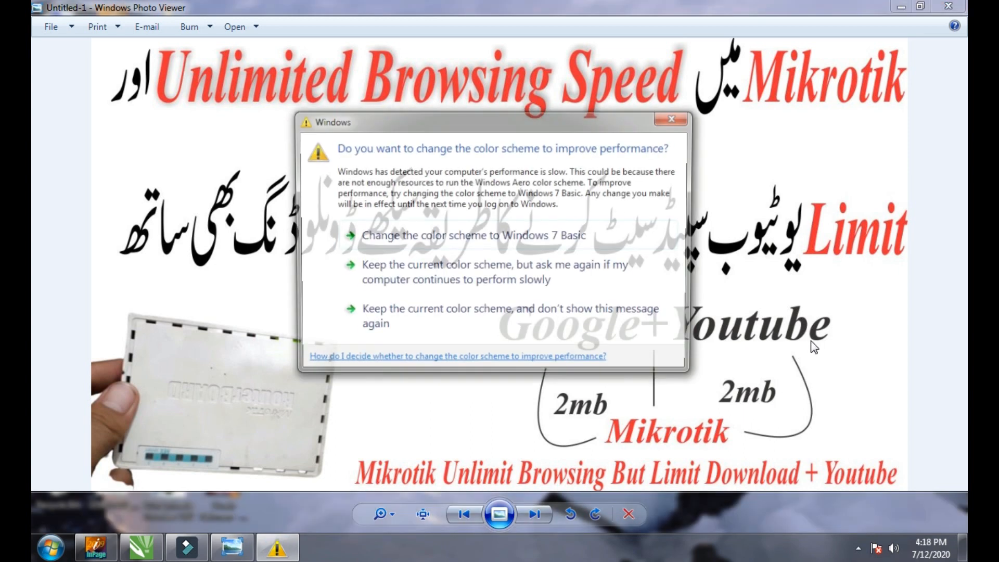
left_click(676, 117)
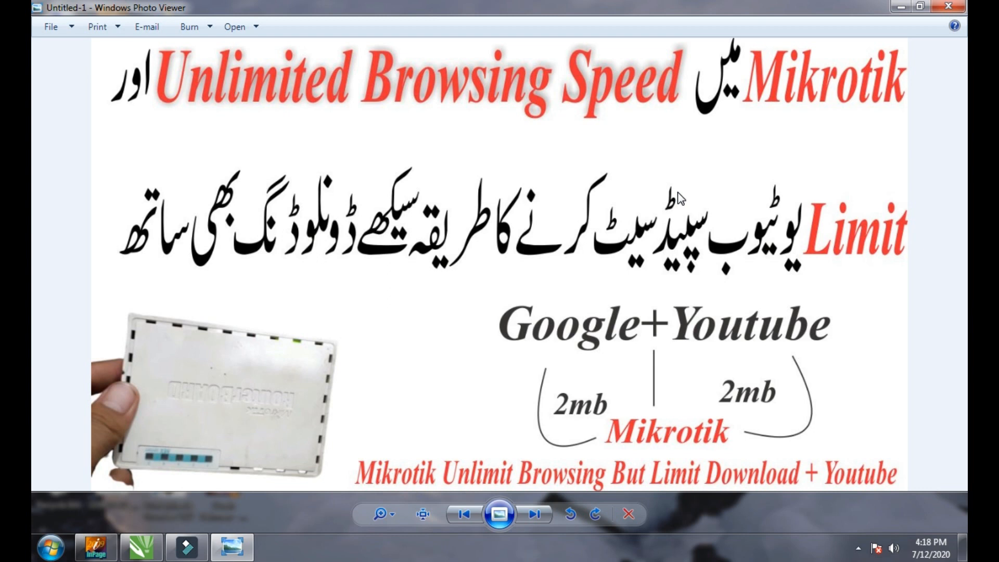
Close the picture, launch WinBox from the desktop and minimize its window
left_click(958, 7)
double_click(591, 172)
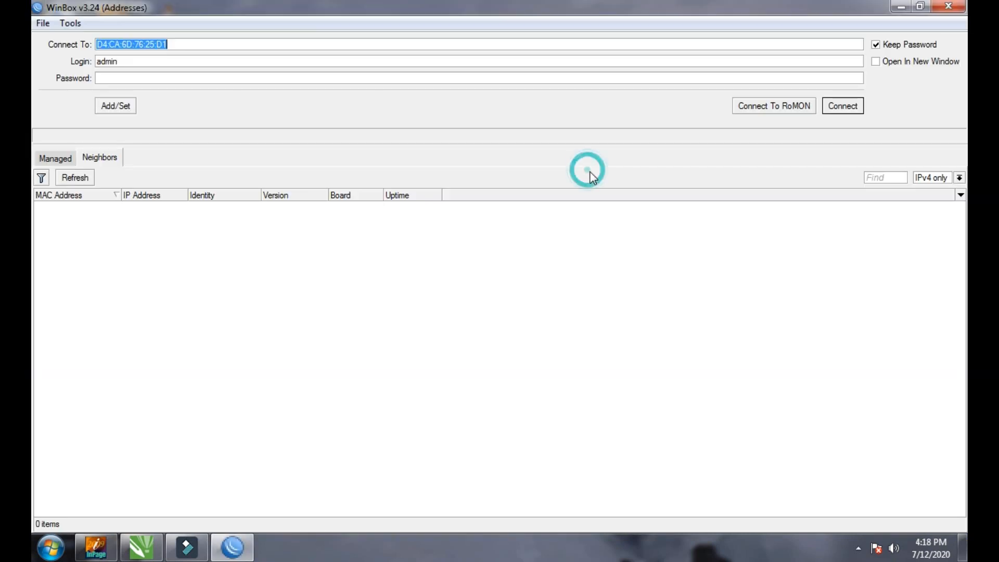
left_click(901, 7)
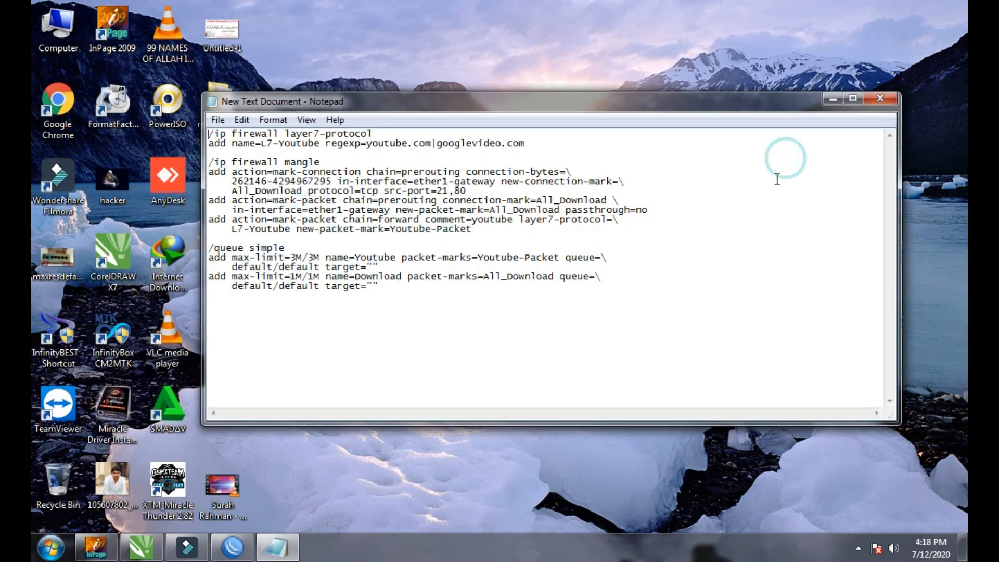
Review the layer7, mangle and simple queue script in the New Text Document file and close it
left_click_drag(484, 319, 206, 128)
left_click(320, 354)
left_click(881, 99)
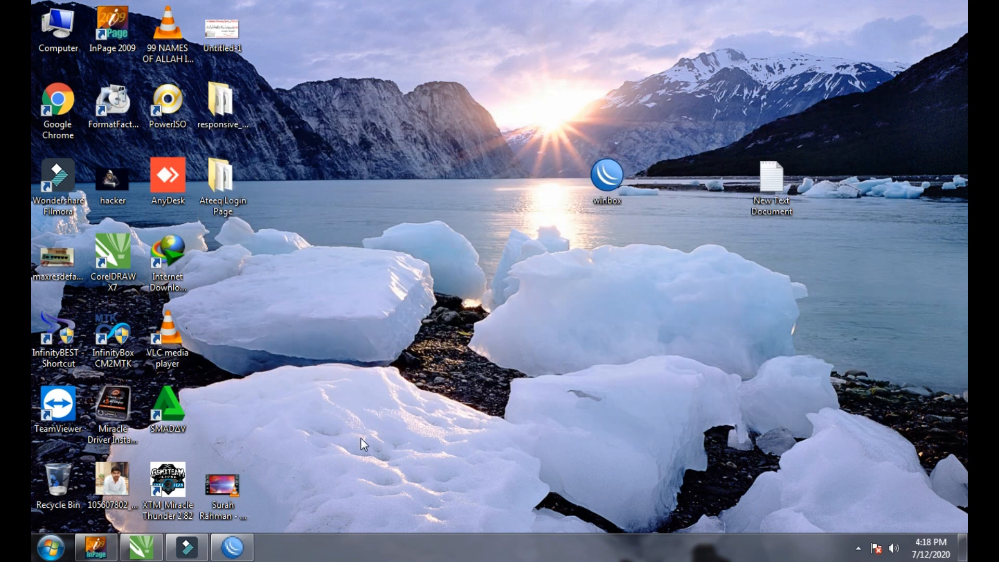
Connect WinBox to the RB750 router found among the neighbors and maximize the session window
left_click(224, 554)
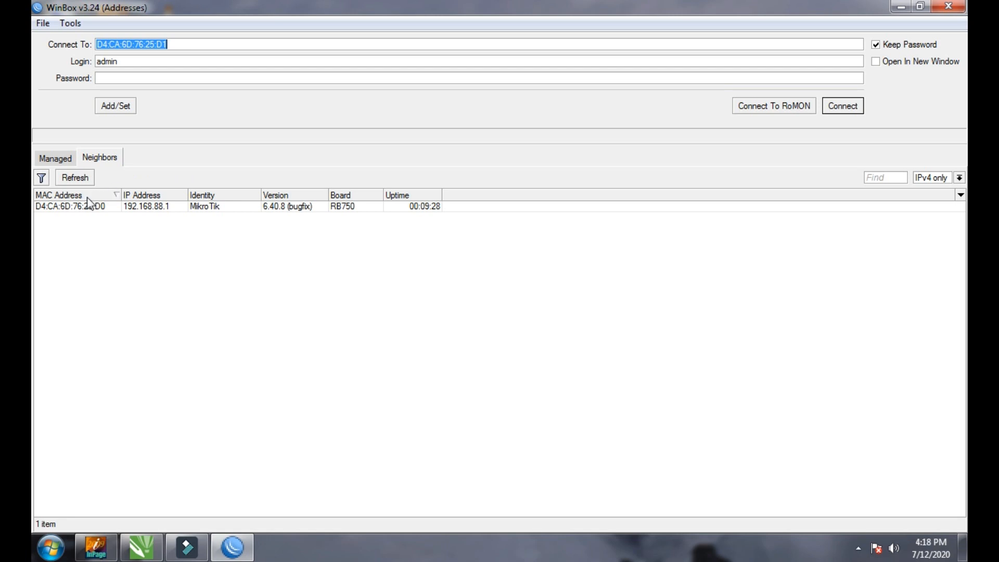
left_click(77, 207)
left_click(75, 207)
left_click(840, 106)
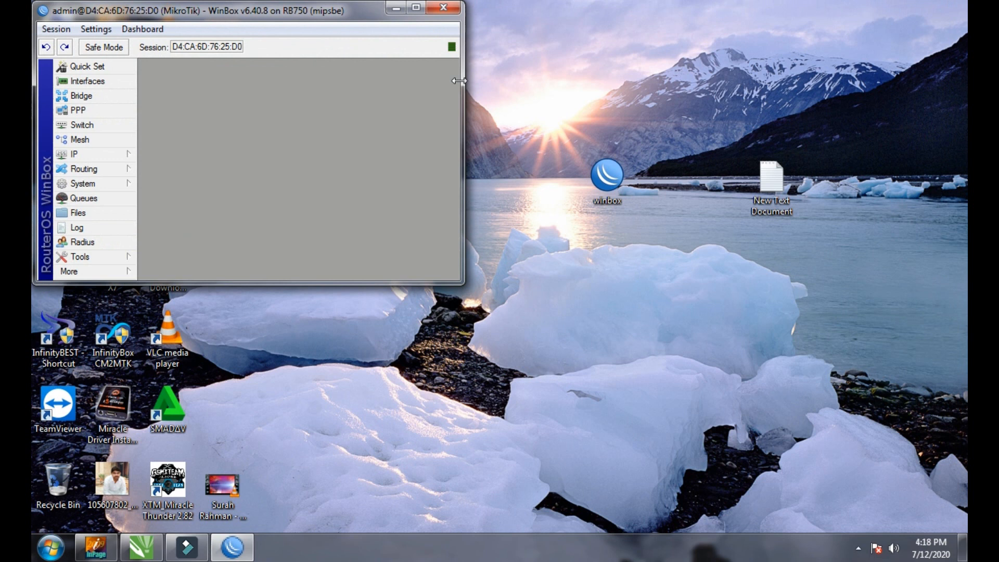
double_click(406, 13)
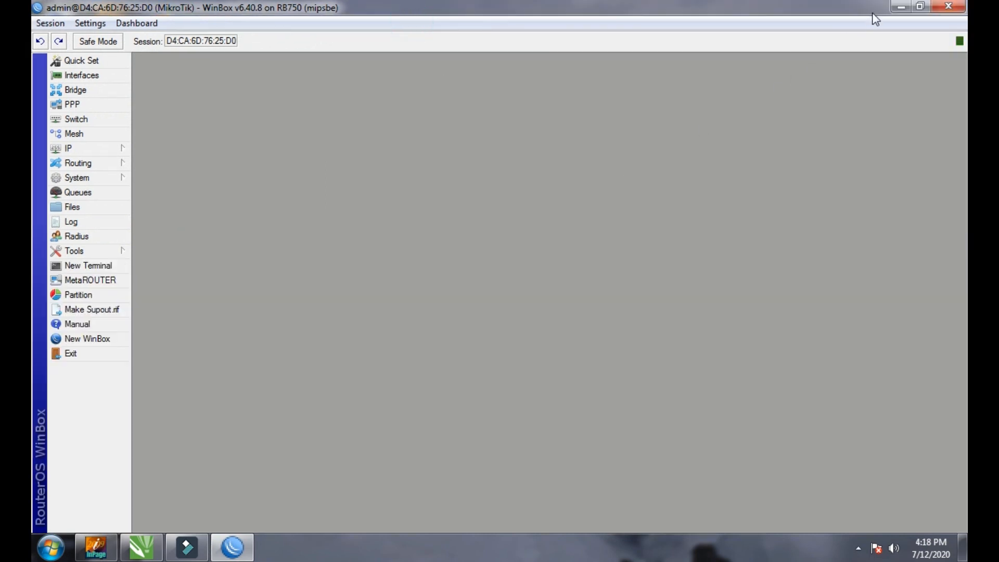
left_click_drag(877, 8, 527, 74)
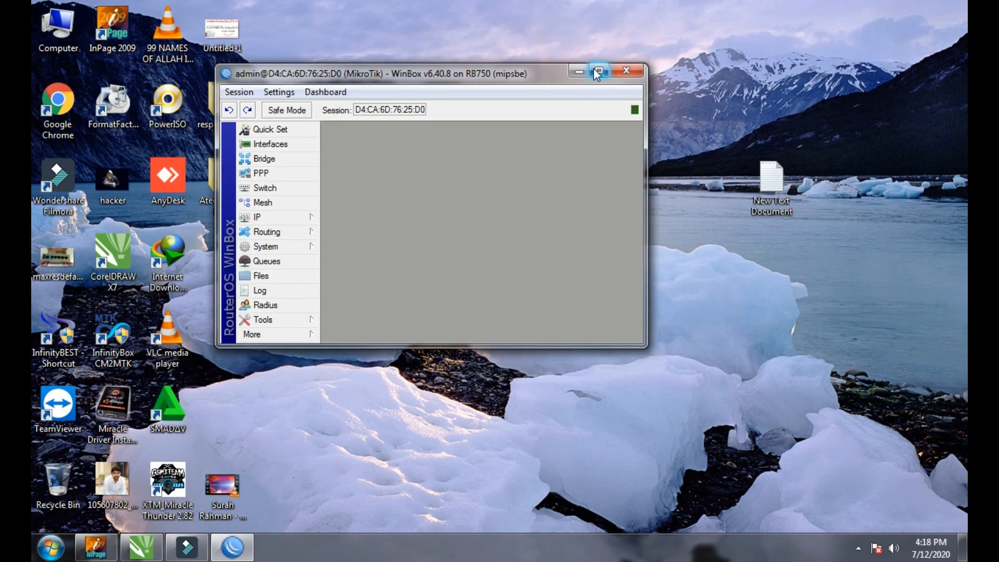
left_click(599, 71)
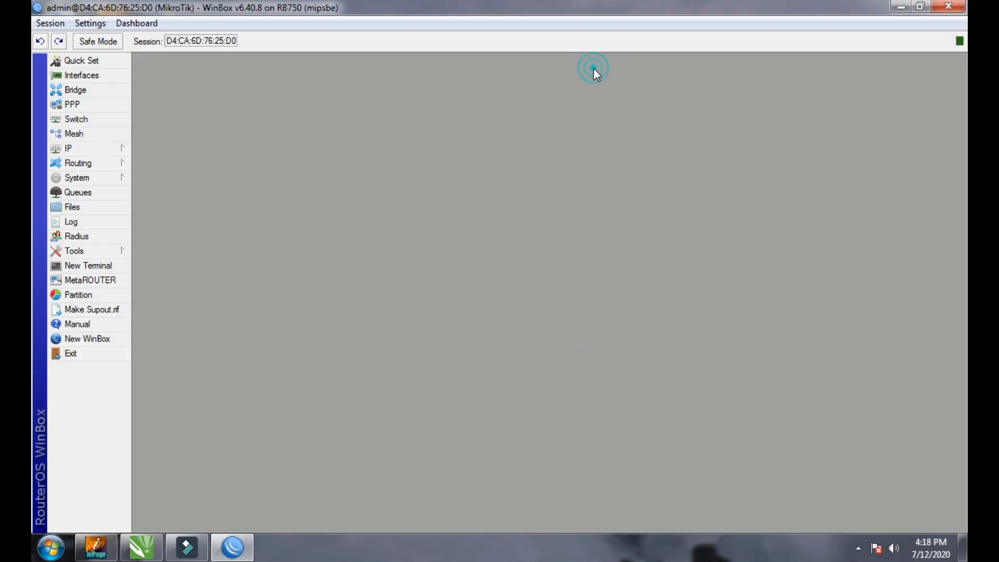
Open the Hotspot settings and inspect the user profiles, active sessions, hosts and users
left_click(101, 150)
left_click(158, 278)
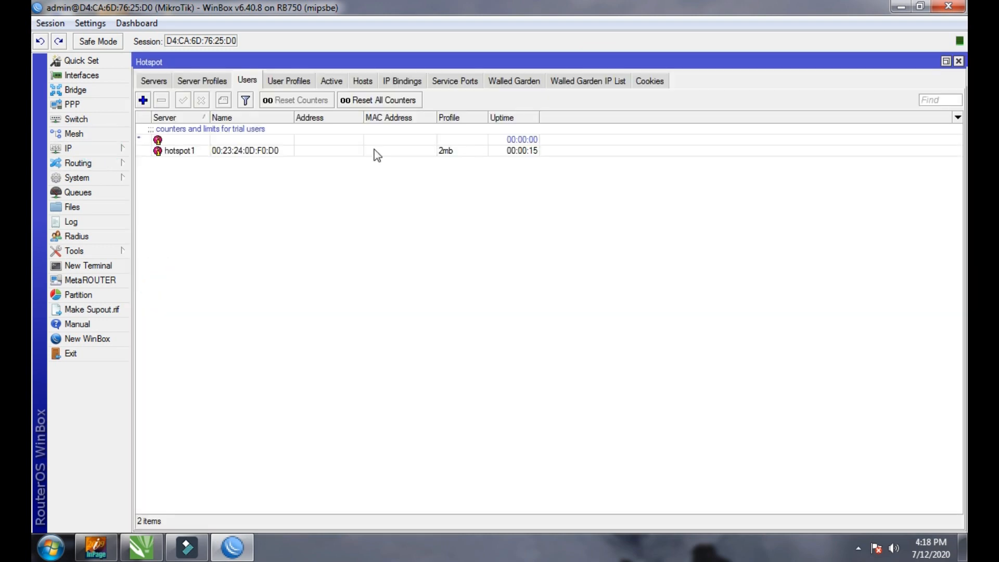
left_click(288, 81)
left_click(331, 81)
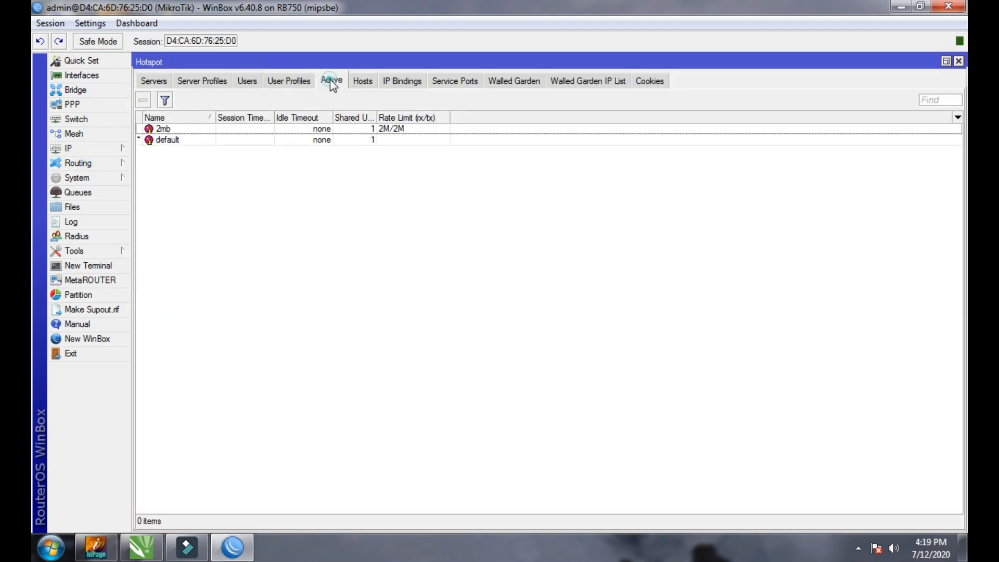
left_click(364, 82)
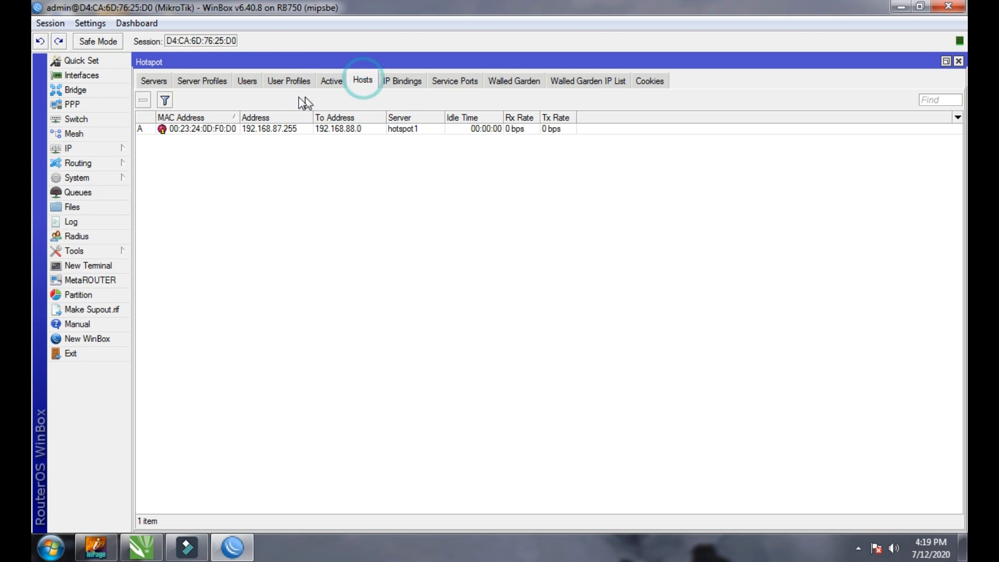
left_click(247, 81)
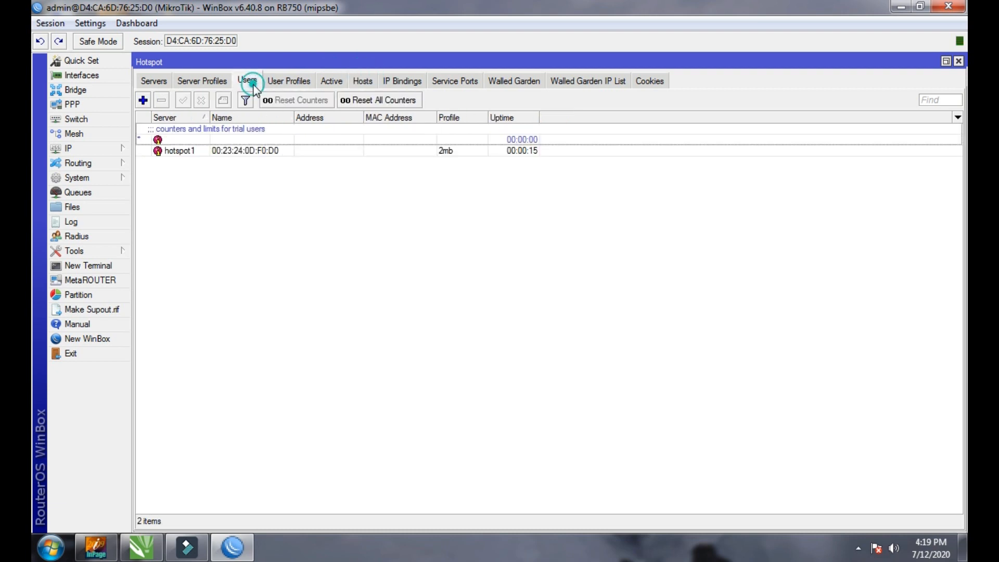
Copy the entire firewall and queue script from the New Text Document file on the desktop and close the file
left_click(919, 7)
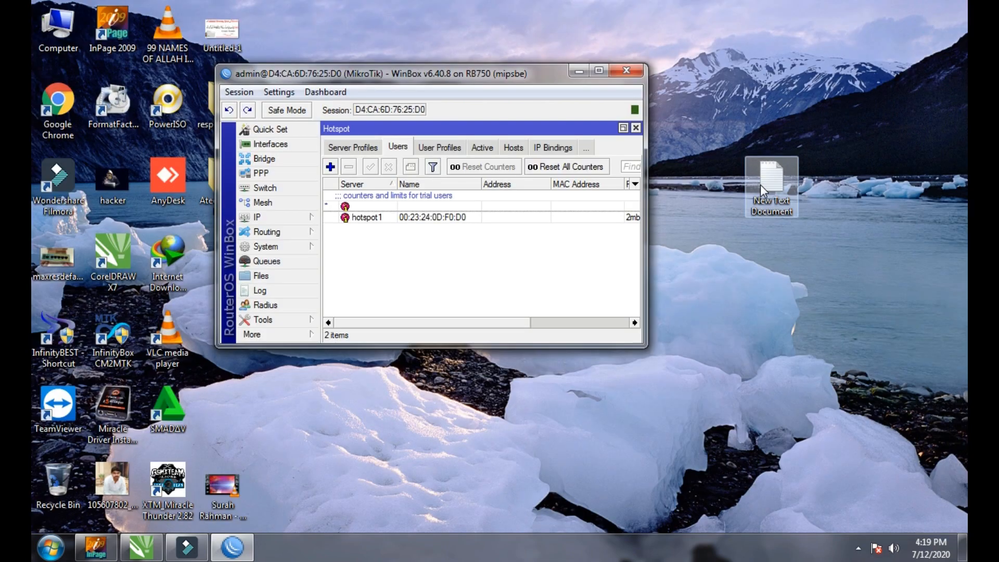
double_click(762, 186)
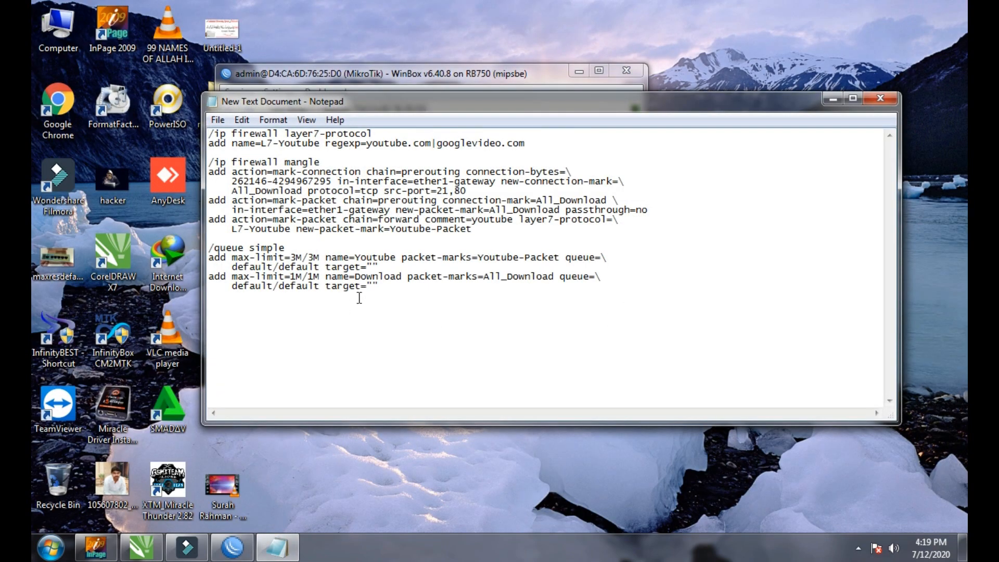
left_click_drag(386, 288, 473, 288)
left_click(314, 352)
left_click(210, 133)
right_click(387, 209)
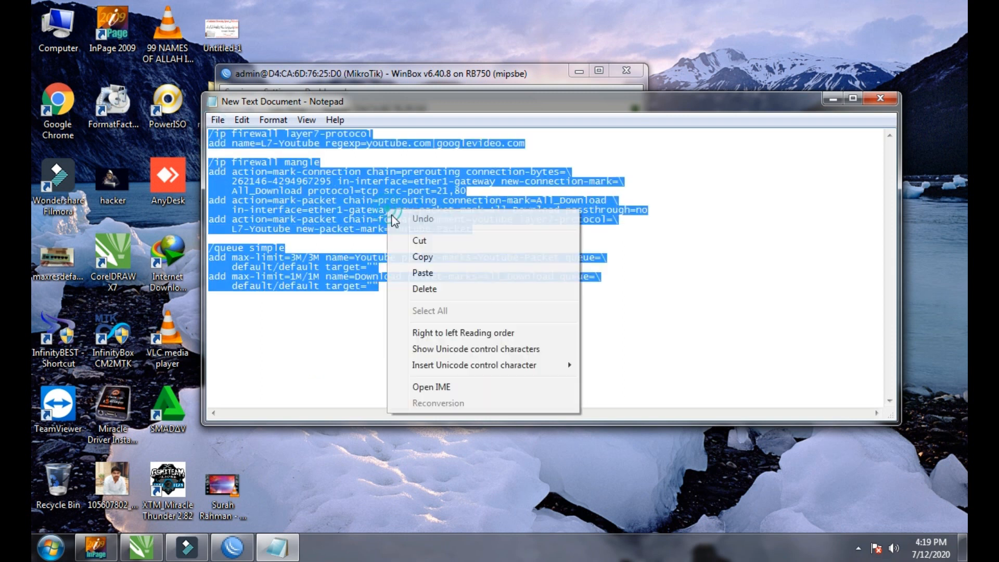
left_click(422, 256)
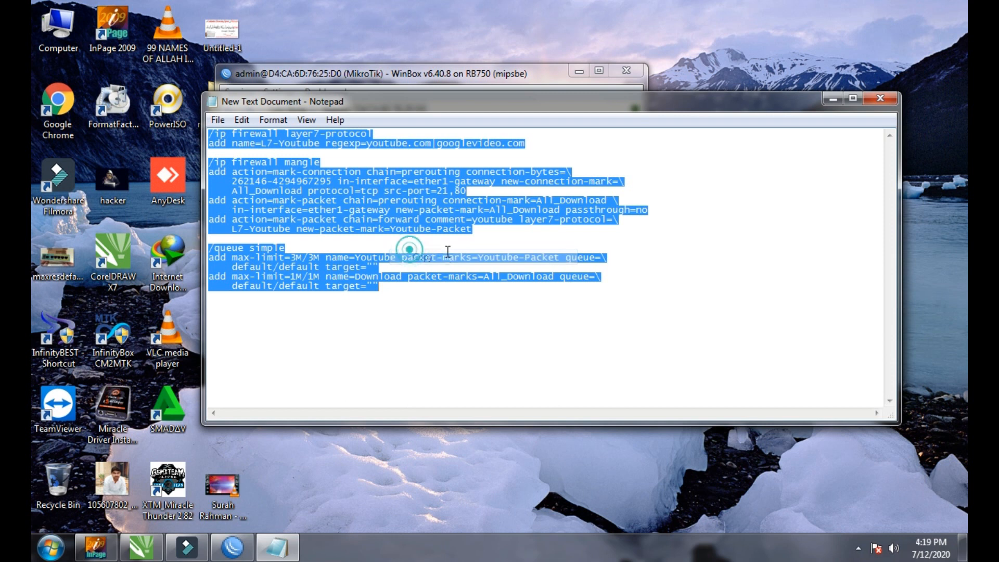
left_click(878, 95)
Maximize the router session and examine the existing simple queues and interface queues in the Queue List
left_click(600, 70)
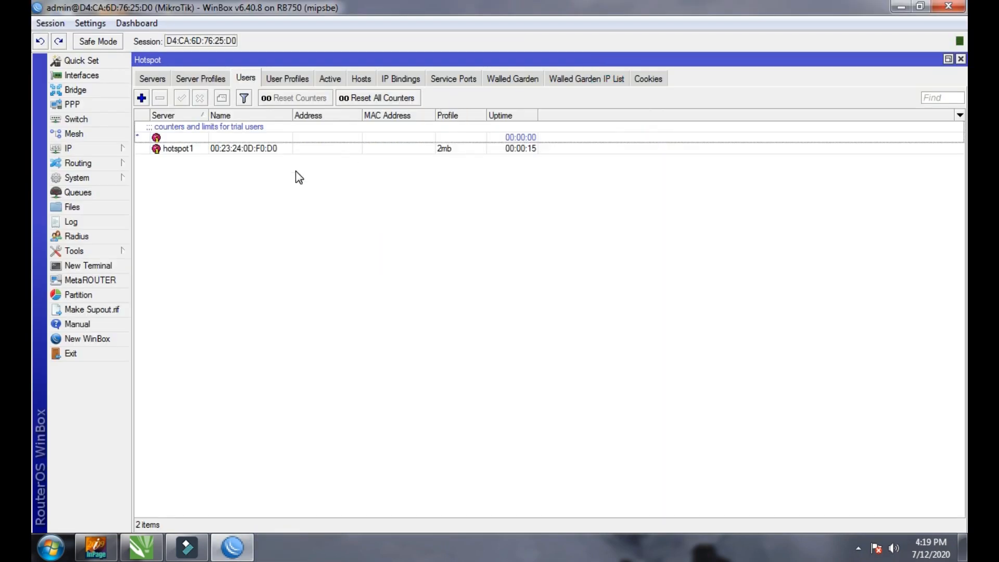
left_click(91, 194)
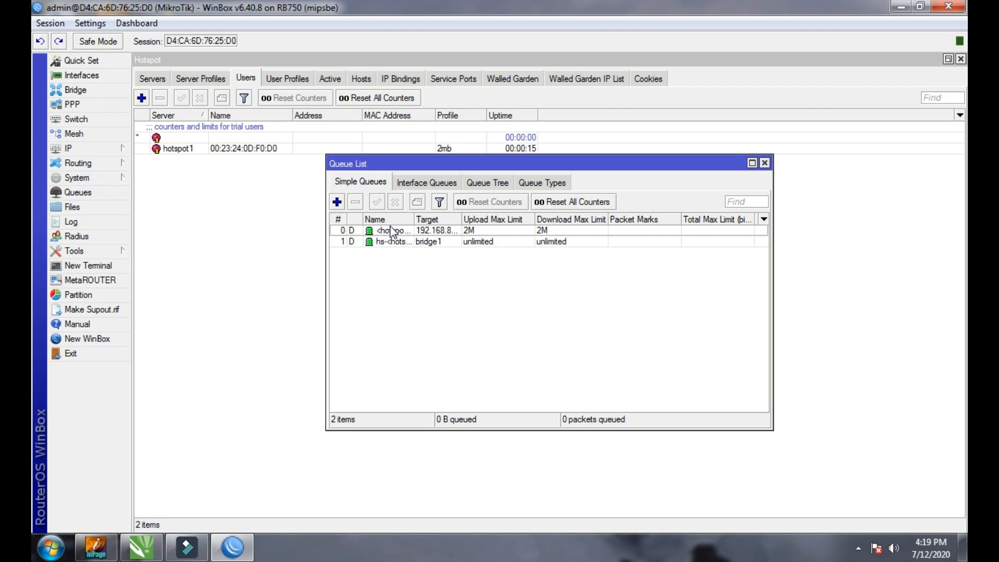
left_click(429, 183)
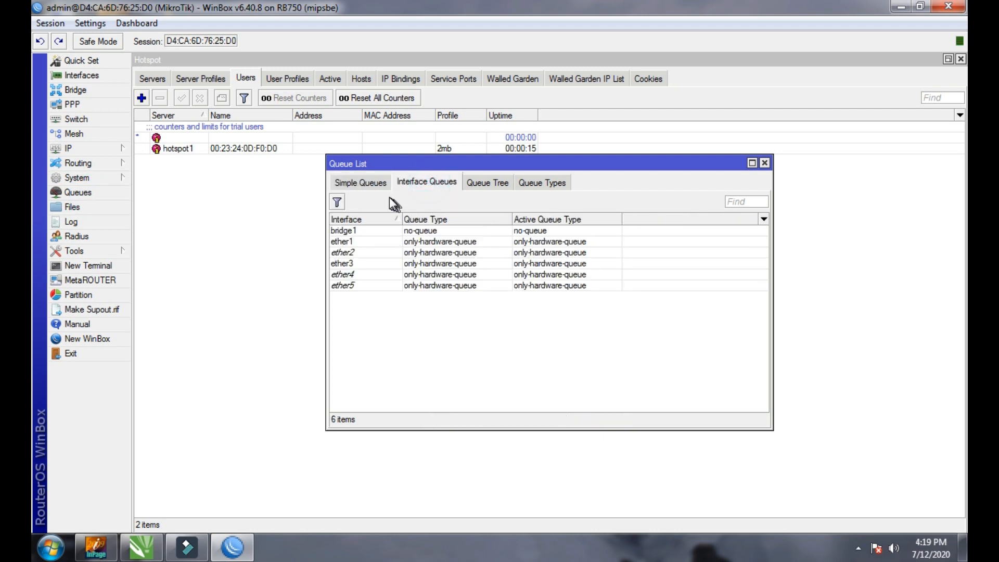
left_click(378, 183)
left_click(400, 232)
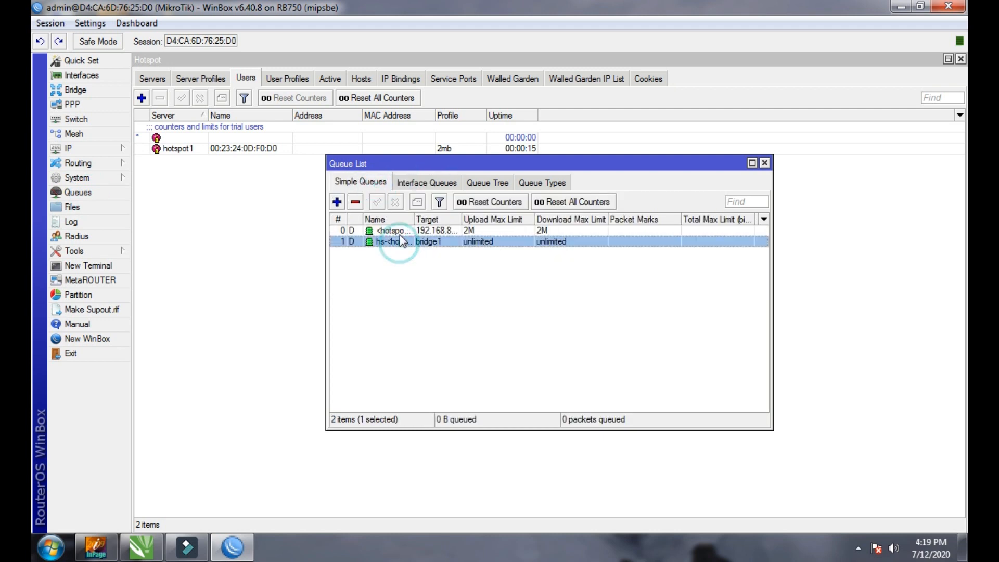
left_click(401, 241)
left_click(402, 231)
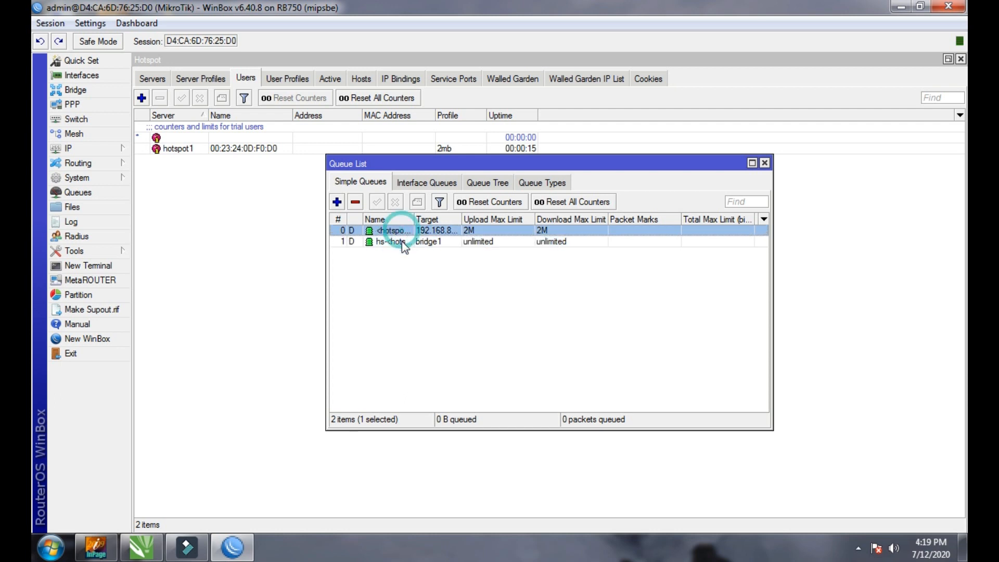
left_click(396, 244)
left_click(398, 263)
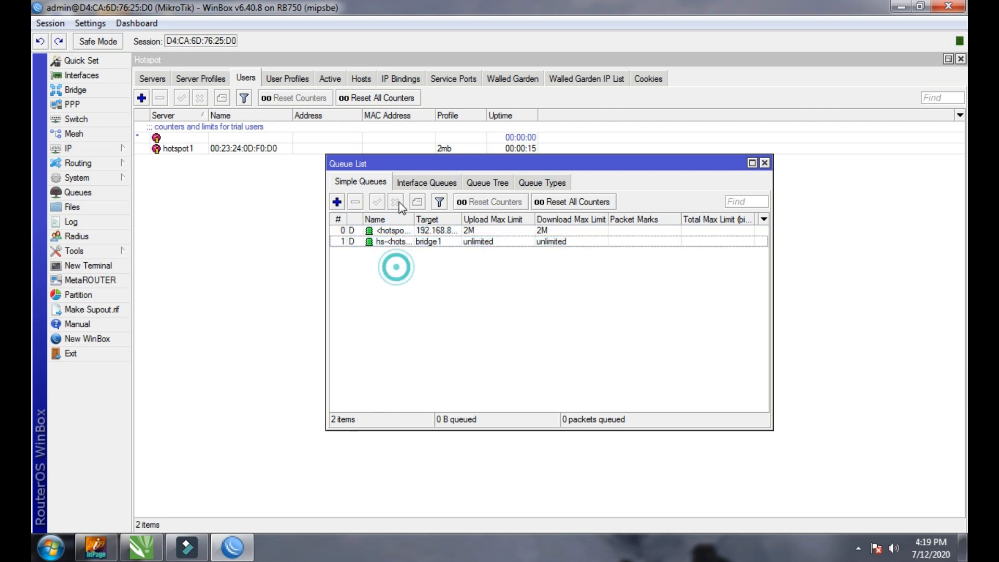
Examine the queue tree and the firewall's raw and mangle rules for existing entries
left_click(409, 184)
left_click(486, 183)
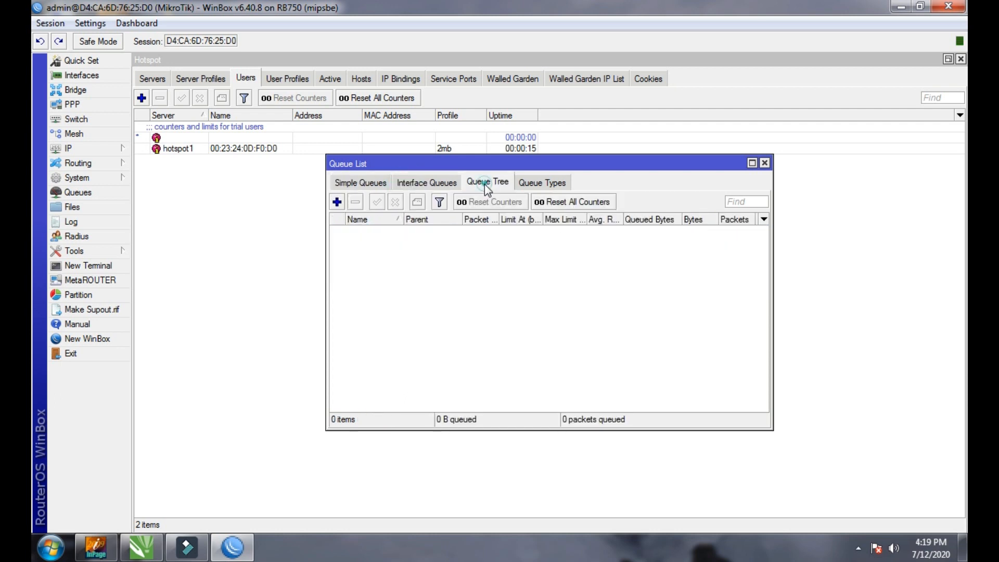
left_click(525, 185)
left_click(500, 183)
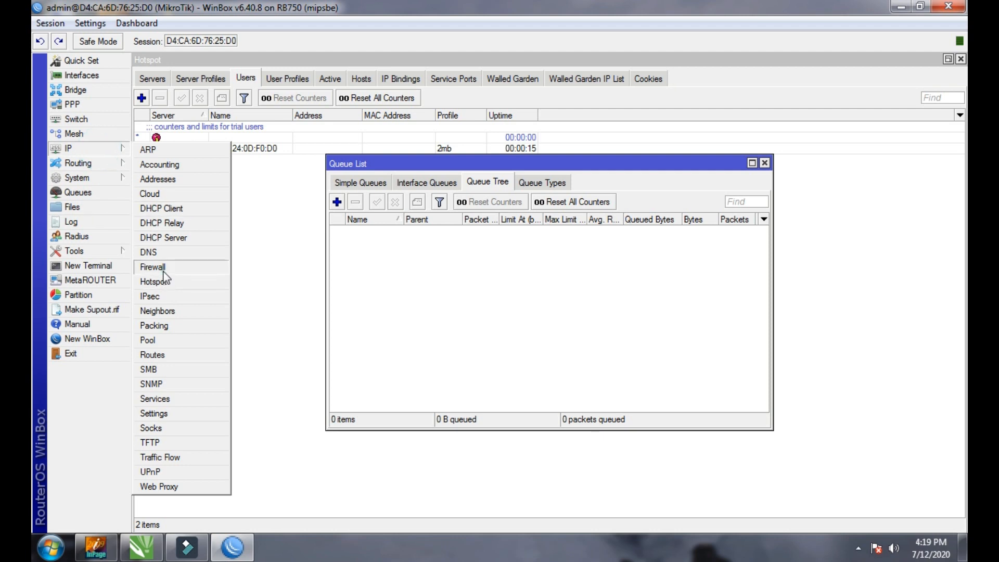
left_click(154, 266)
left_click(337, 137)
left_click(366, 139)
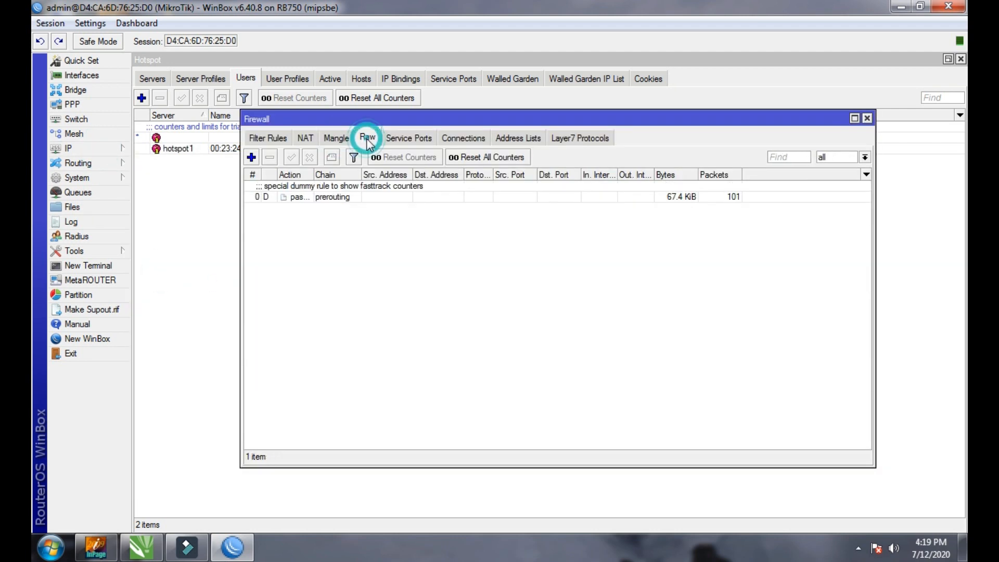
left_click(336, 141)
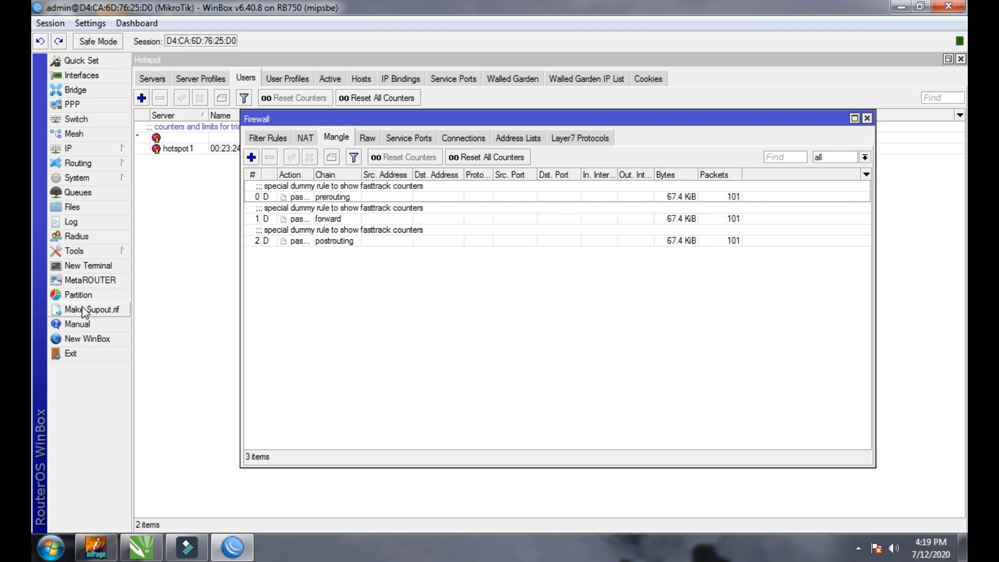
Run the copied firewall and queue script in a new terminal and close the terminal
left_click(92, 266)
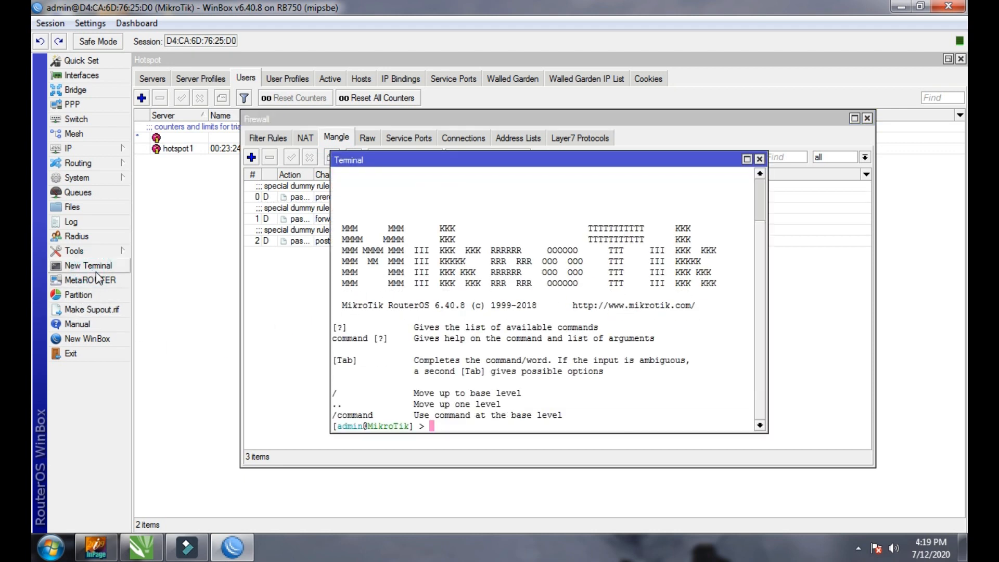
right_click(441, 427)
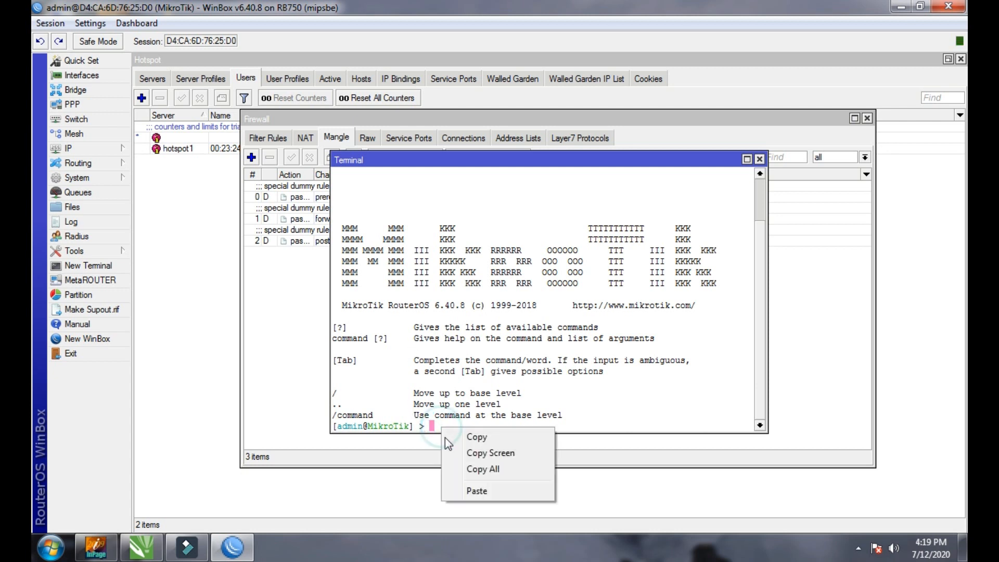
left_click(477, 490)
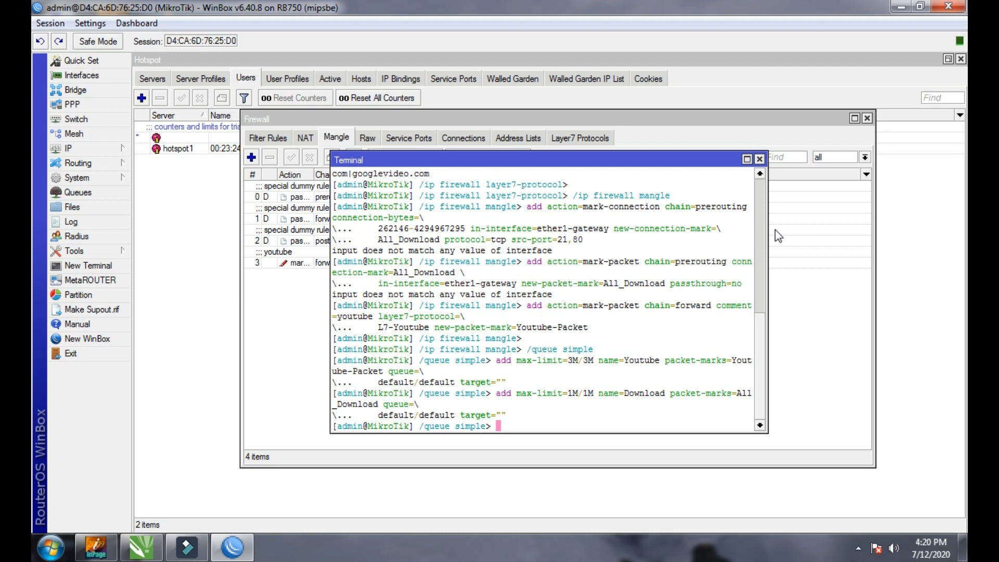
left_click(759, 158)
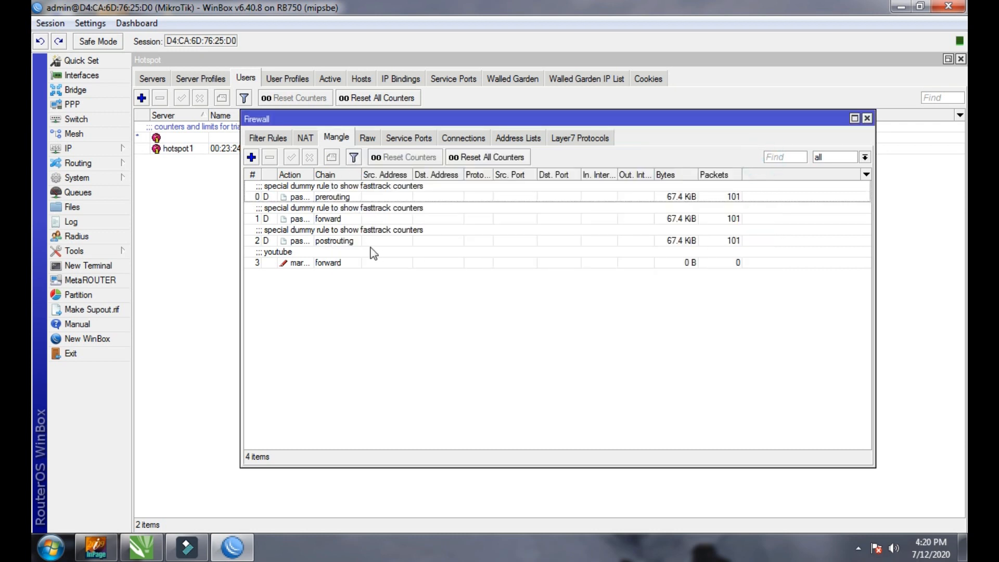
Look through the firewall sections and inspect the regexp of the L7-Youtube Layer7 protocol entry
left_click(329, 260)
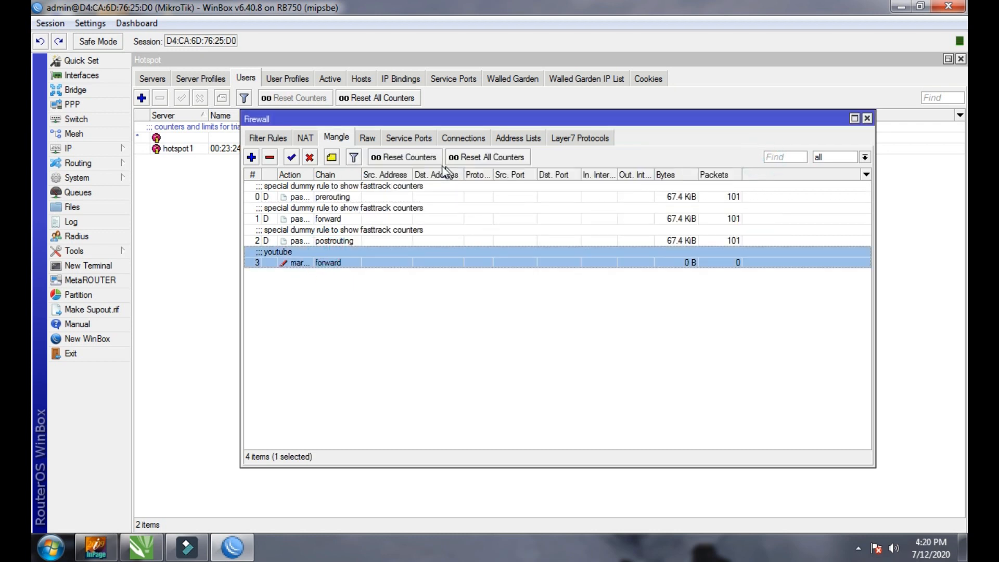
left_click(371, 140)
left_click(430, 141)
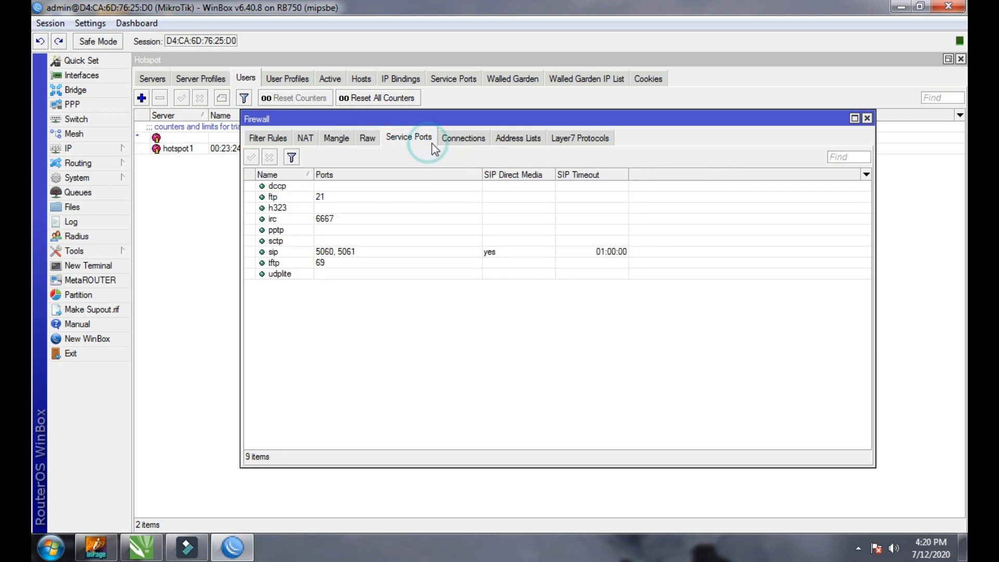
left_click(454, 145)
left_click(511, 139)
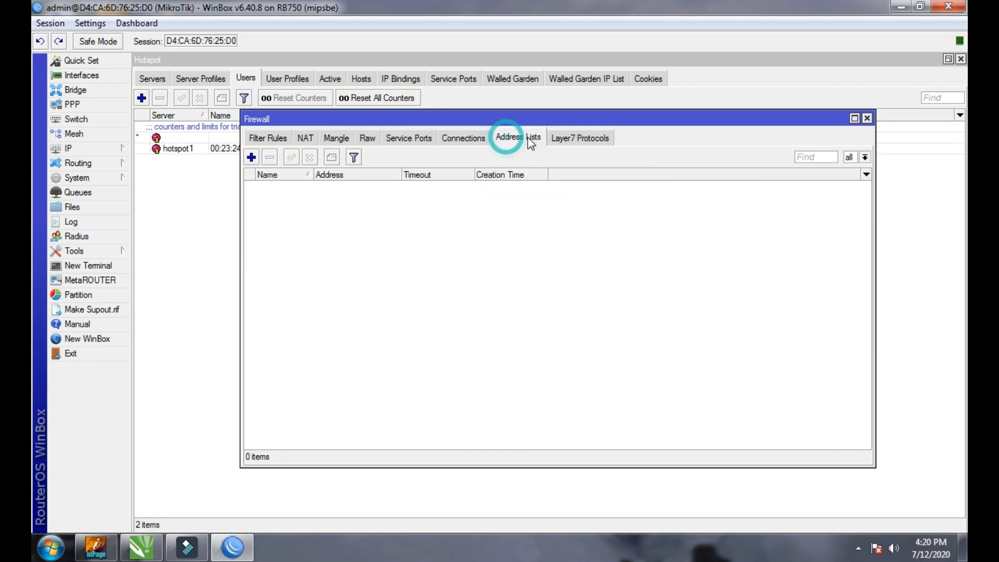
left_click(560, 139)
double_click(314, 187)
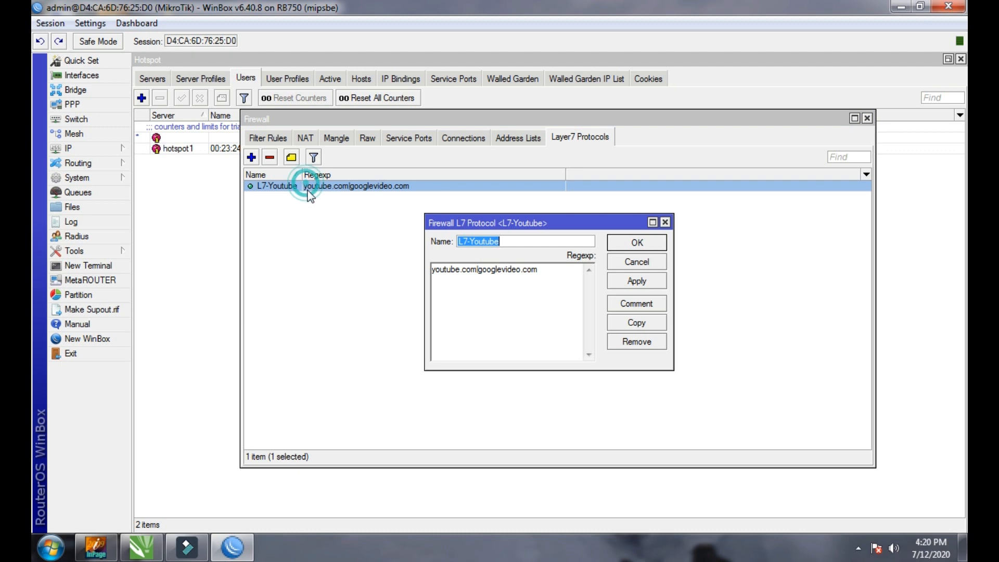
left_click_drag(562, 272, 431, 270)
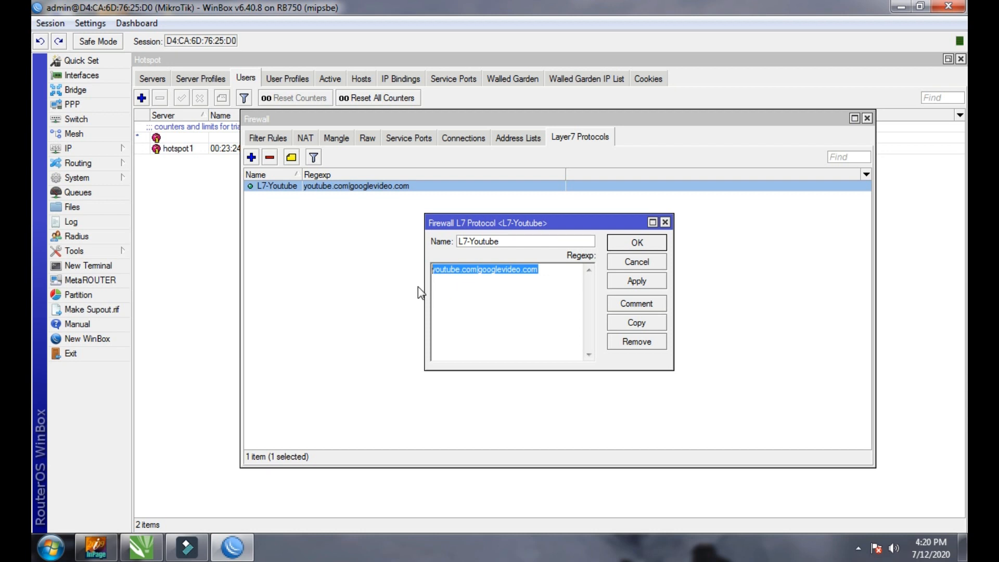
left_click(521, 284)
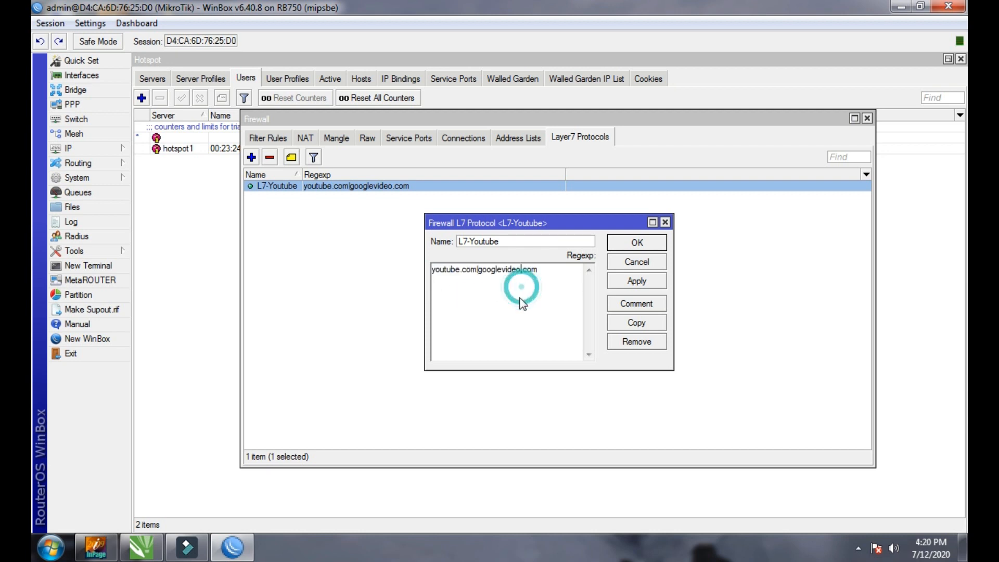
left_click(665, 223)
Inspect the general, advanced, extra, action and statistics settings of the youtube mangle rule and close the firewall window
left_click(414, 145)
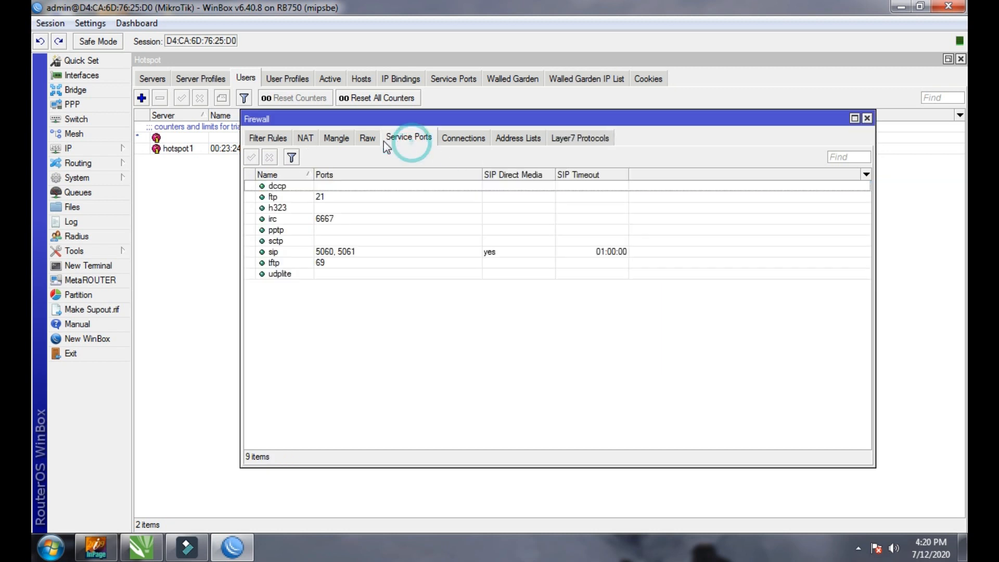
left_click(367, 137)
left_click(336, 138)
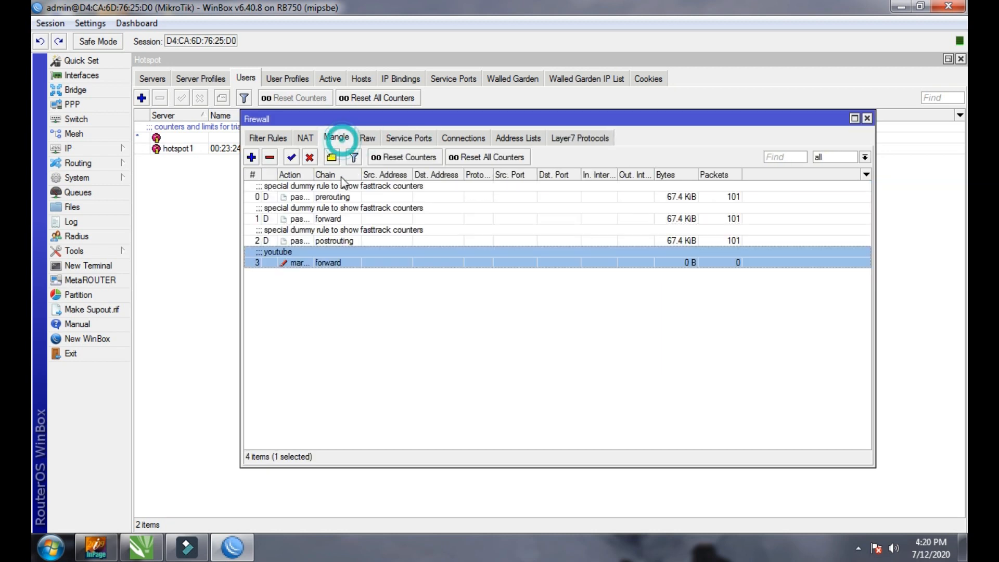
double_click(307, 261)
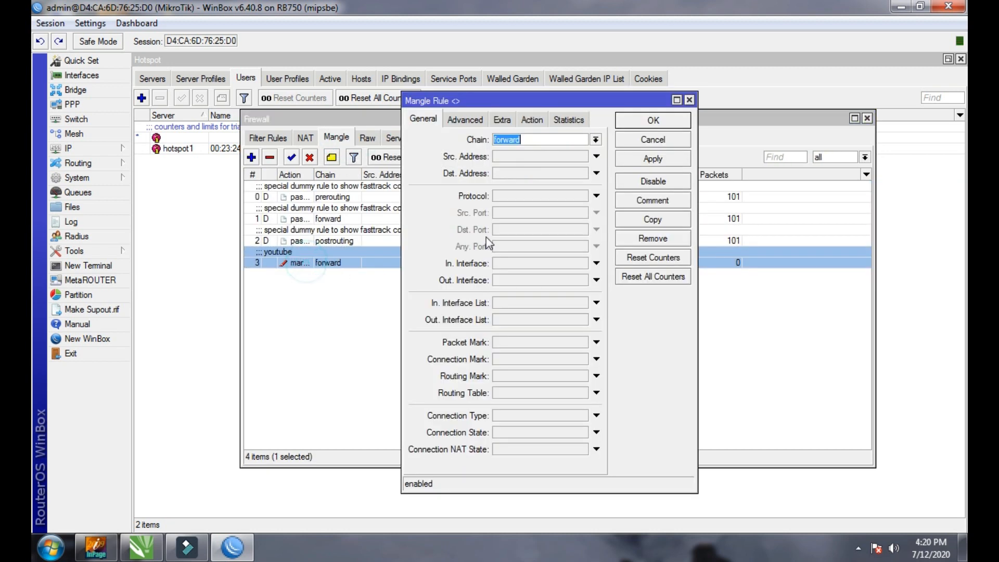
left_click(466, 121)
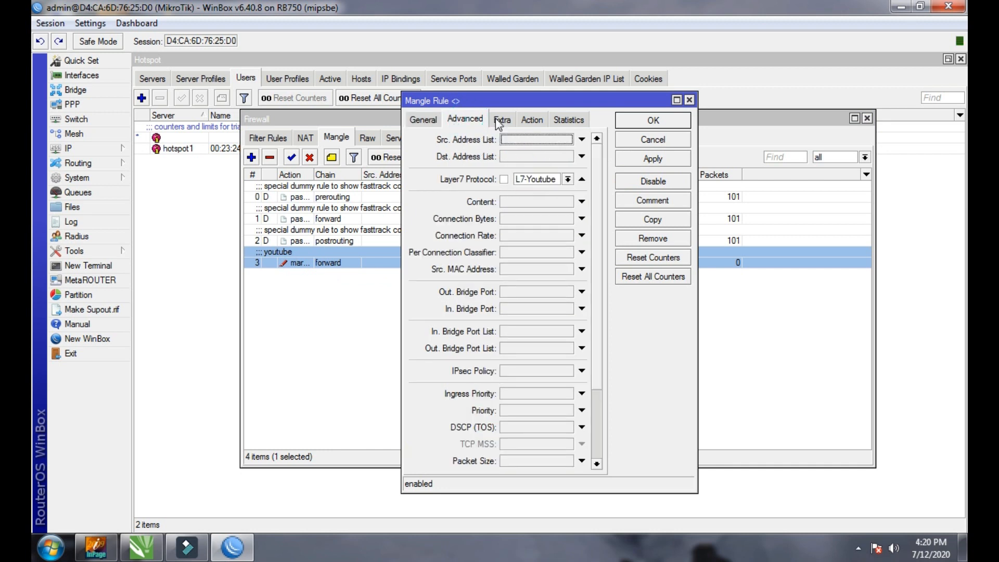
left_click(500, 121)
left_click(531, 120)
left_click(569, 119)
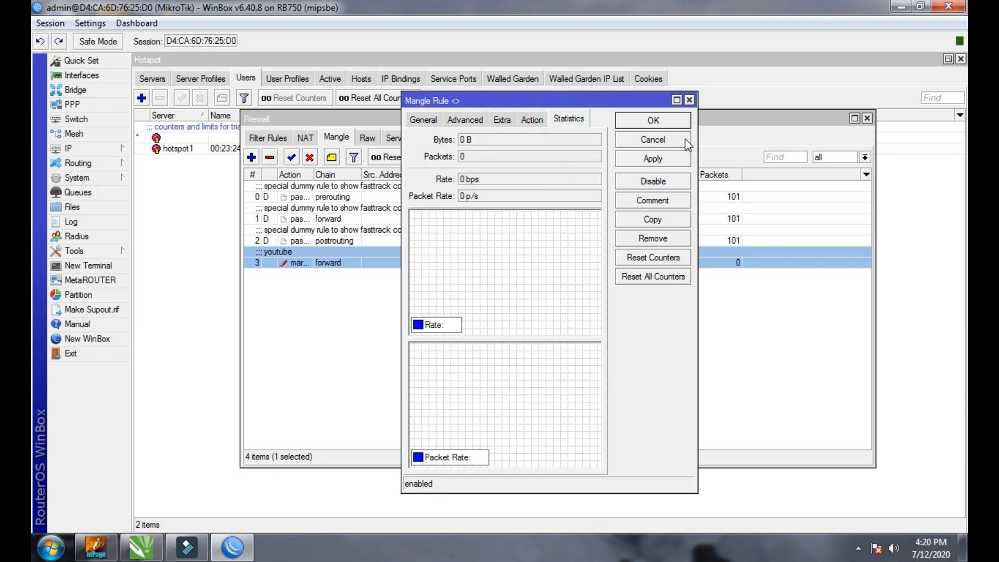
left_click(690, 100)
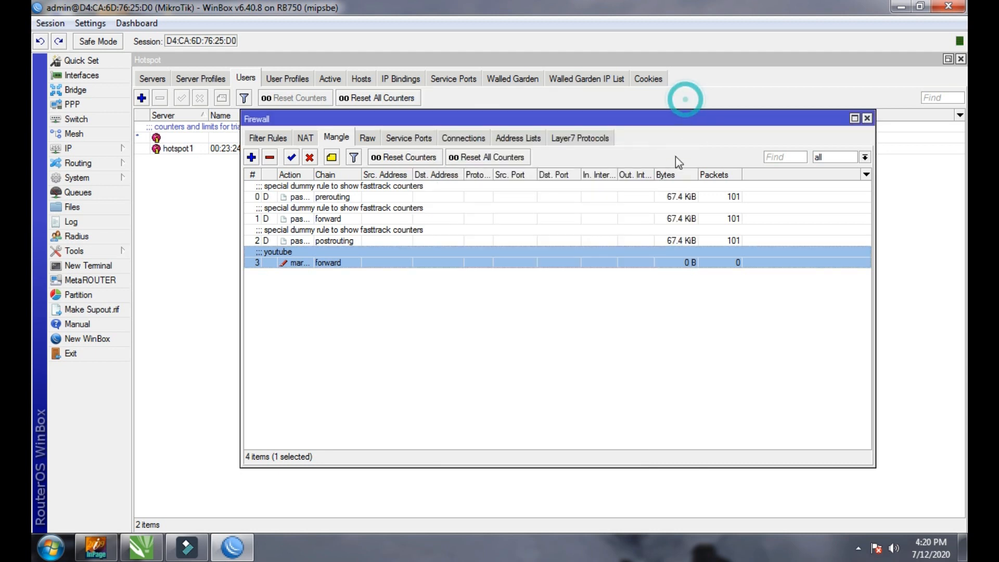
left_click(867, 119)
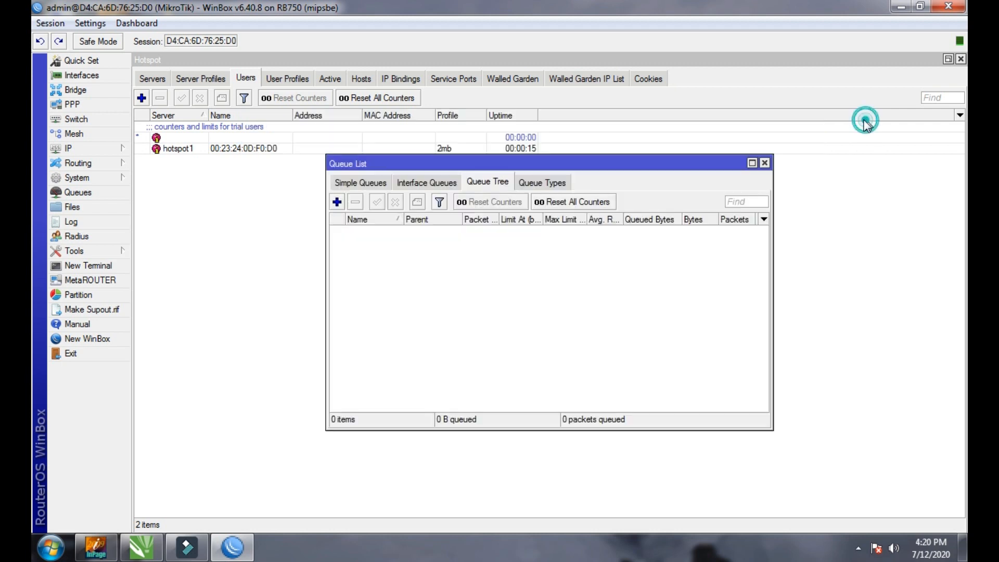
Review the Queue List for the script's Youtube and Download simple queues and check the other queue categories
left_click(427, 183)
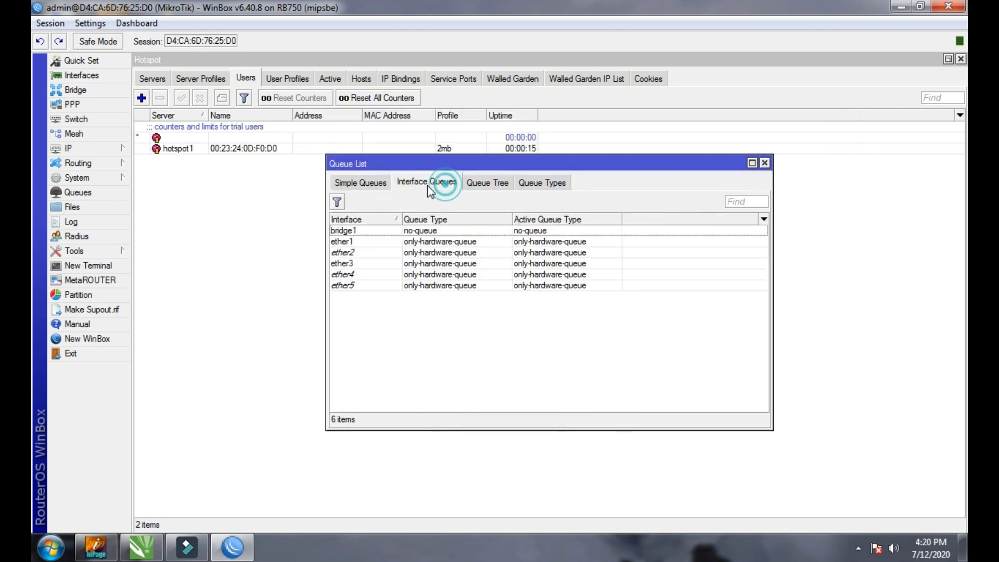
left_click(373, 183)
left_click(419, 254)
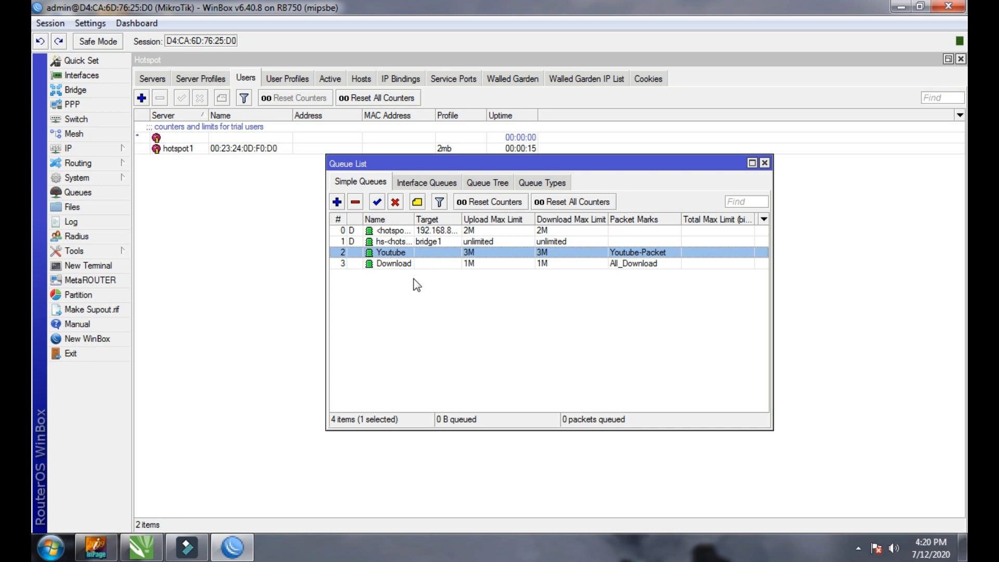
left_click(427, 185)
left_click(488, 183)
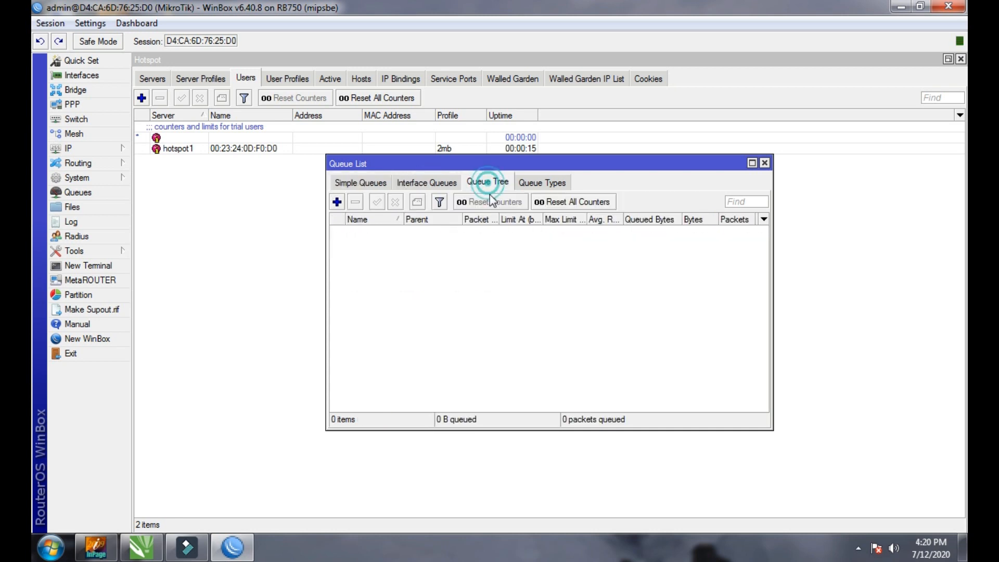
left_click(542, 184)
left_click(419, 182)
left_click(359, 182)
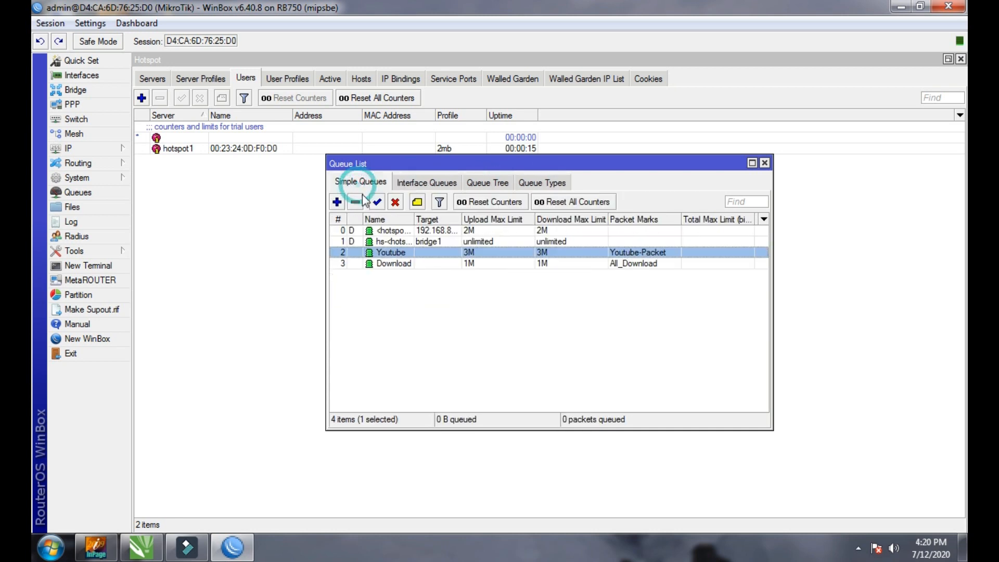
Open the Youtube simple queue and examine its target address and speed limits
double_click(416, 254)
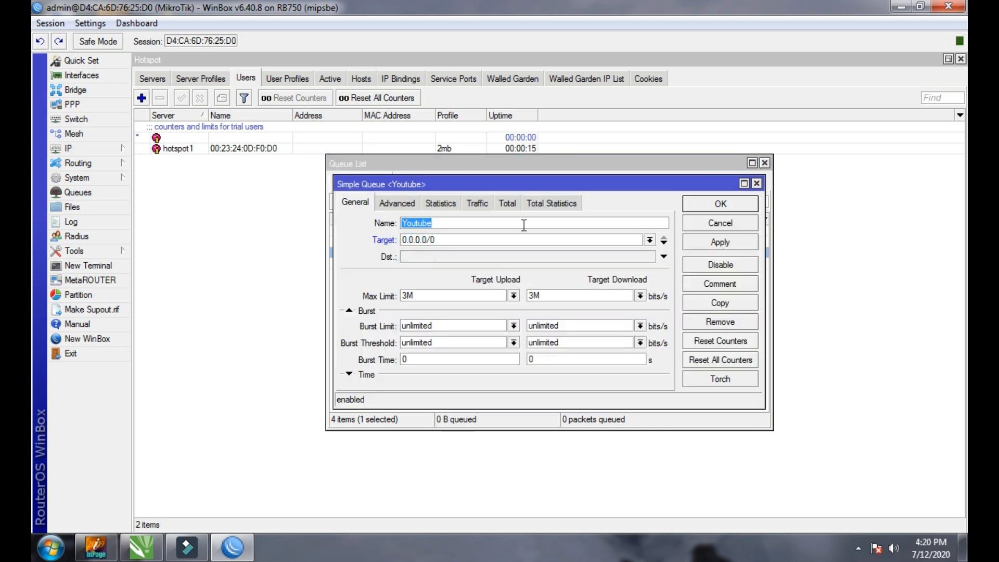
mouse_move(530, 191)
left_mouse_down()
mouse_move(567, 151)
mouse_move(457, 144)
mouse_move(512, 217)
mouse_move(537, 194)
left_mouse_up()
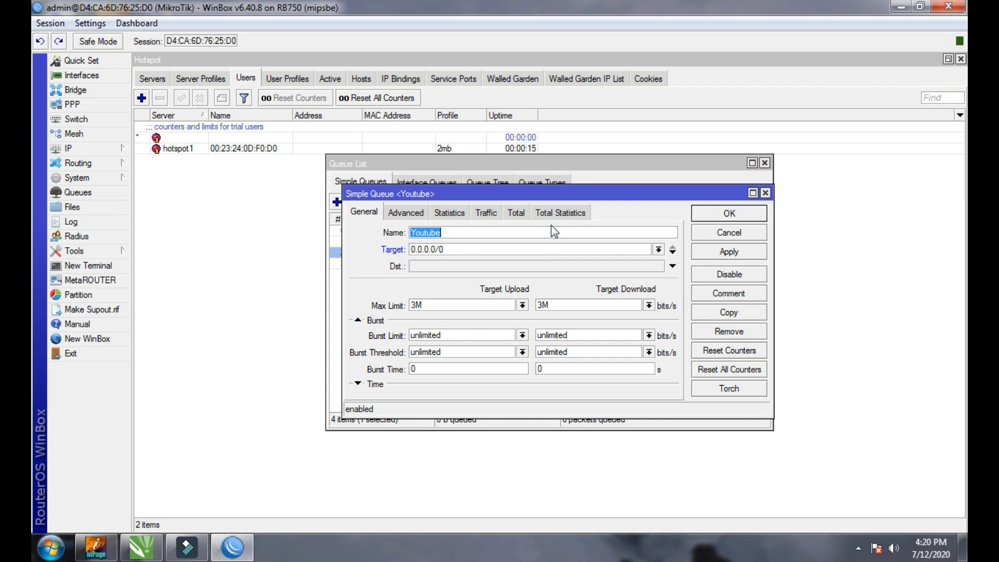
left_click_drag(558, 197, 539, 245)
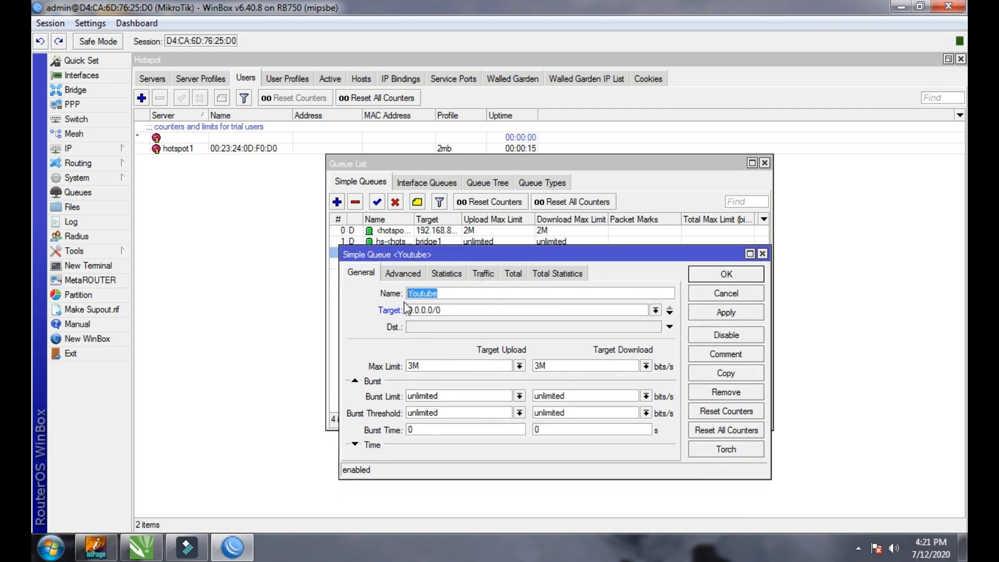
left_click(464, 311)
left_click(464, 310)
left_click(467, 310)
Copy the ending address 192.168.88.0 from the first range of IP pool hs-pool-6 and close the pool windows
left_click(148, 76)
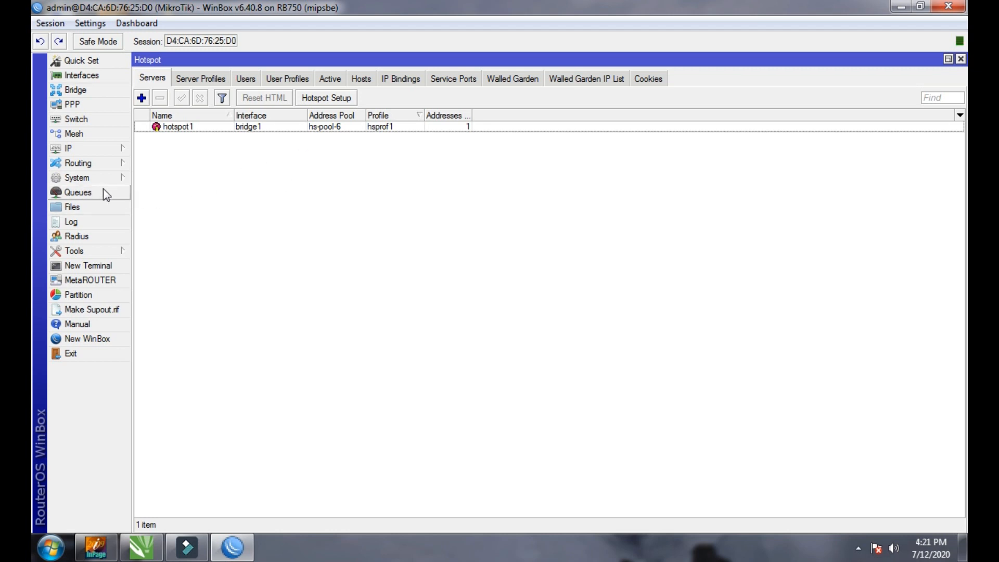
left_click(99, 151)
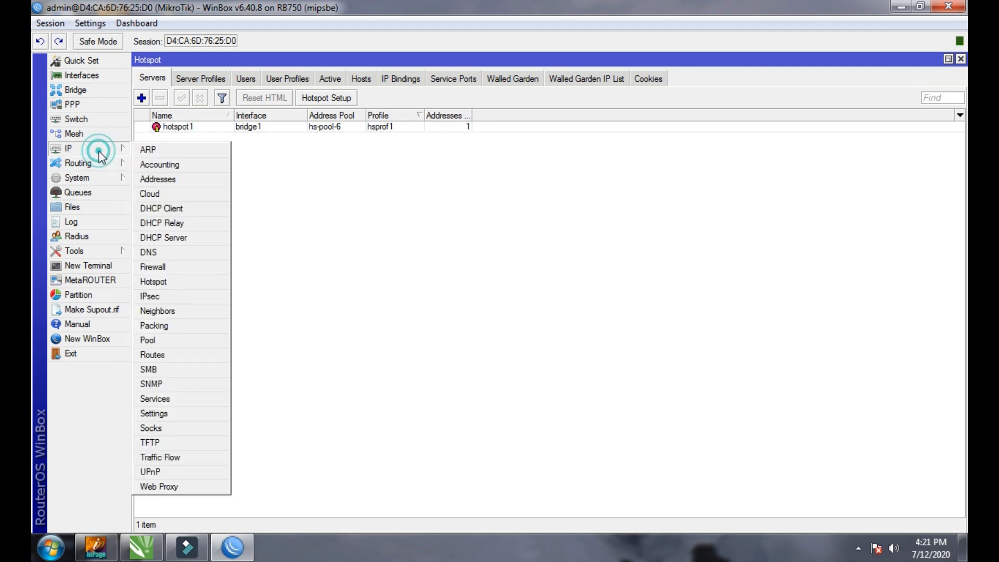
left_click(160, 338)
double_click(437, 230)
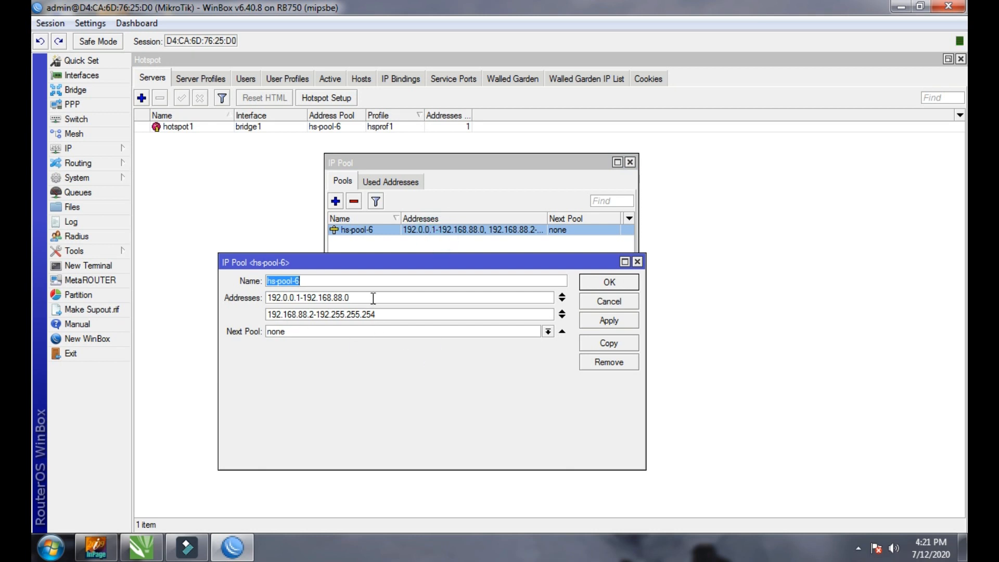
left_click_drag(374, 299, 317, 303)
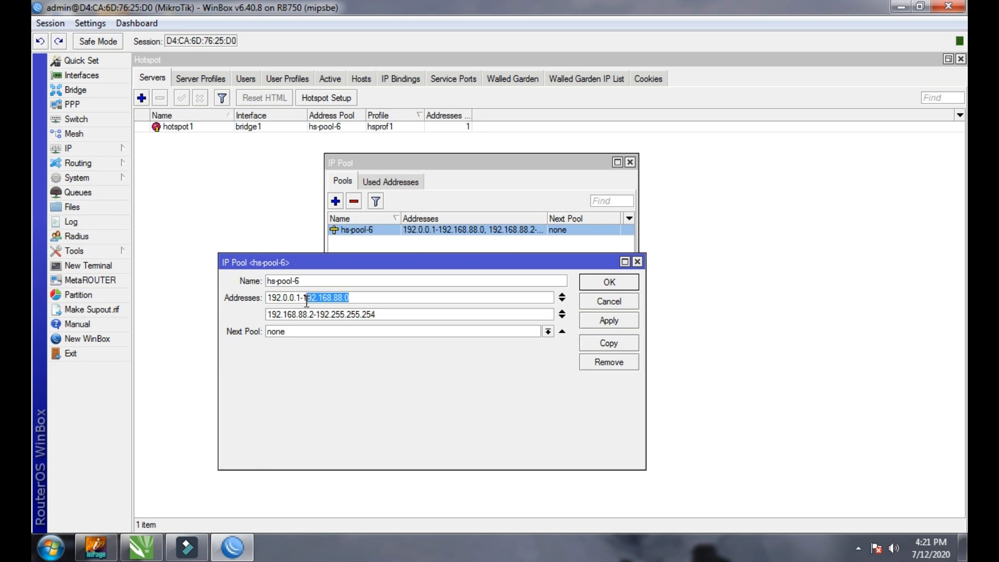
right_click(319, 297)
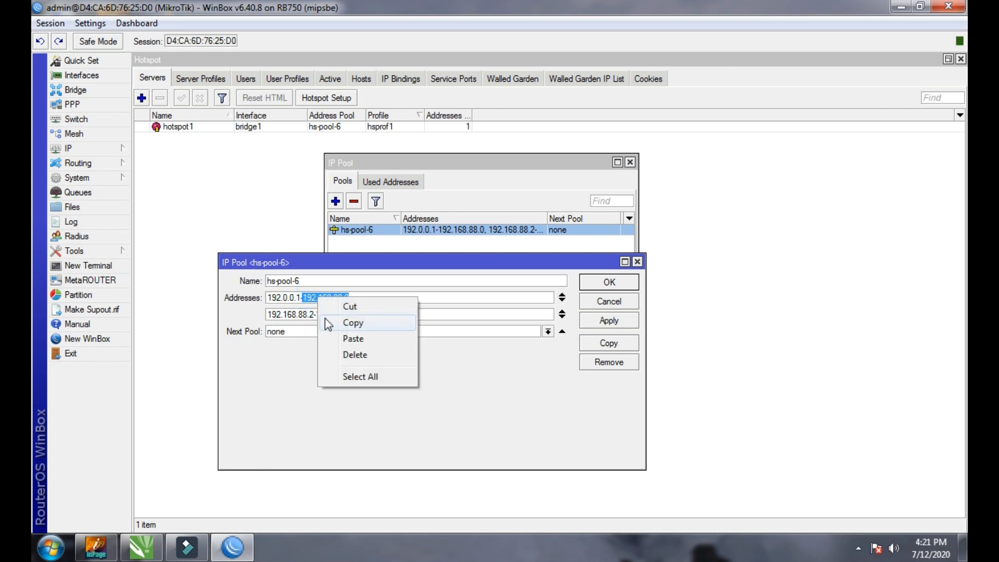
left_click(335, 321)
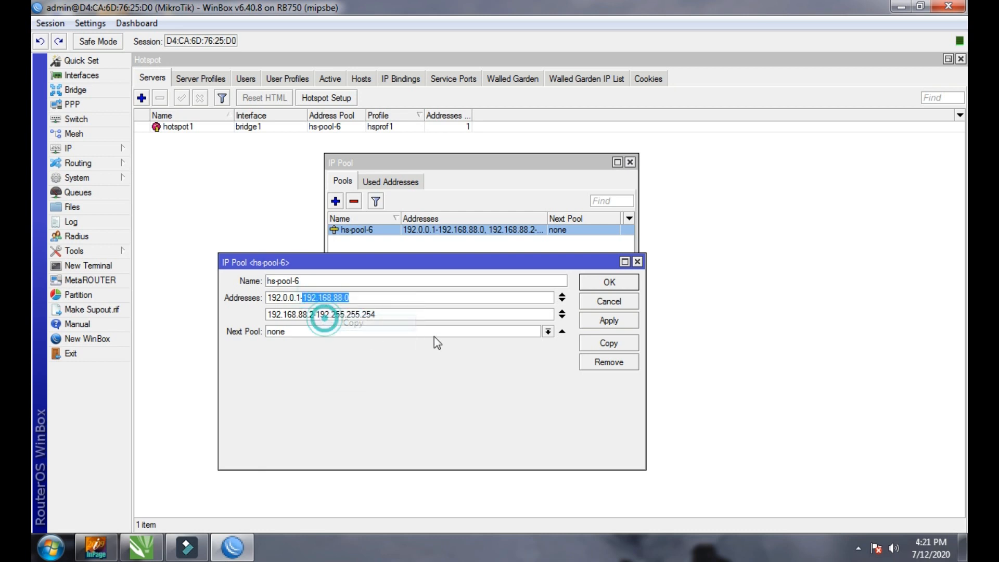
left_click(638, 261)
left_click(630, 162)
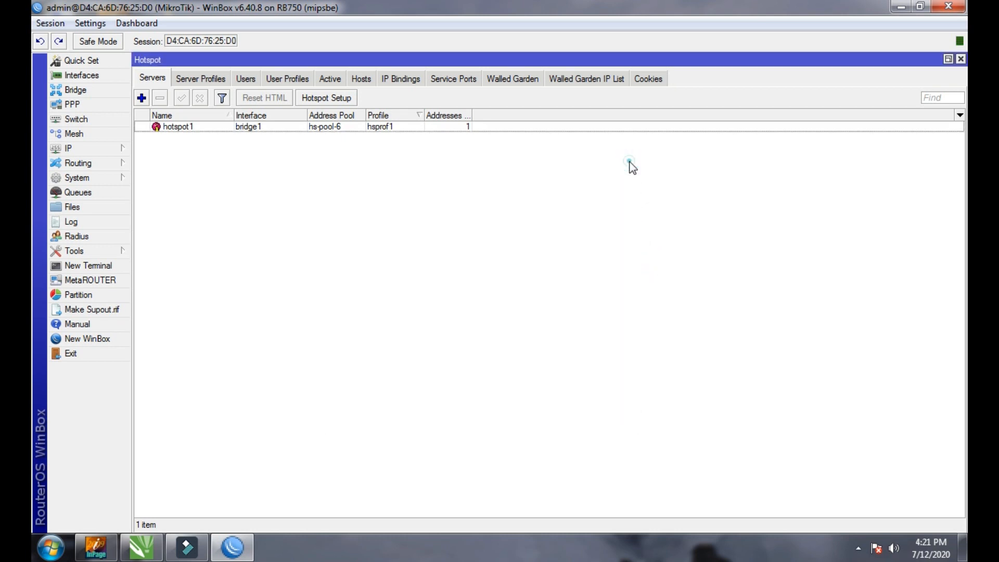
Review the hotspot's server profiles and its user accounts
left_click(201, 78)
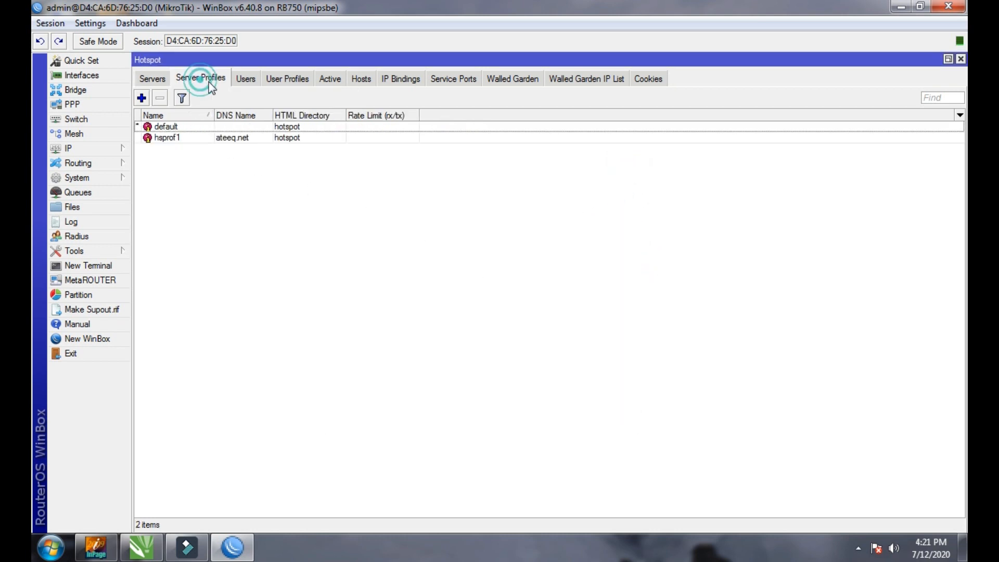
left_click(241, 78)
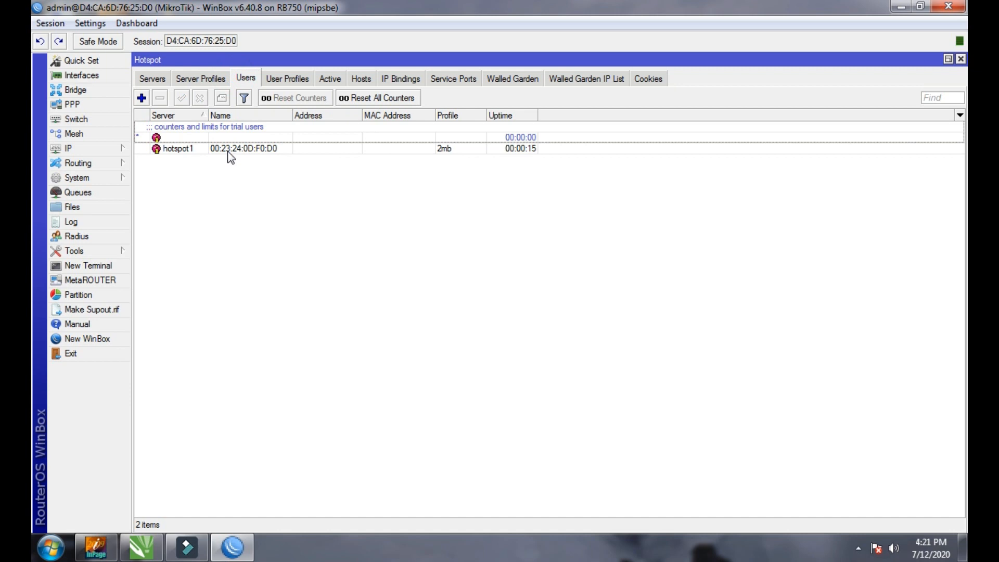
Set the target of the Youtube simple queue to 192.168.88.0 and check the queue's advanced settings
left_click(86, 195)
double_click(395, 254)
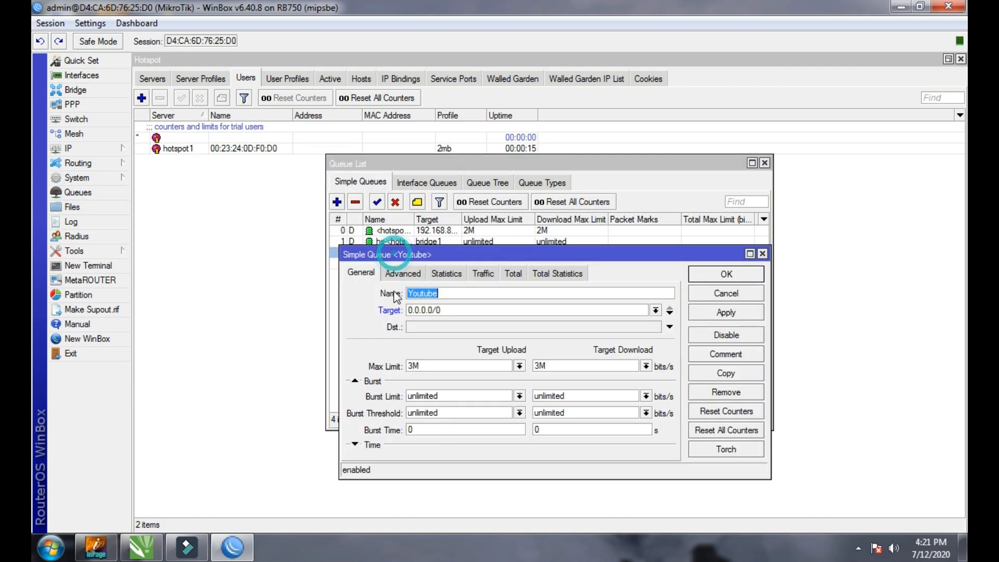
left_click(446, 310)
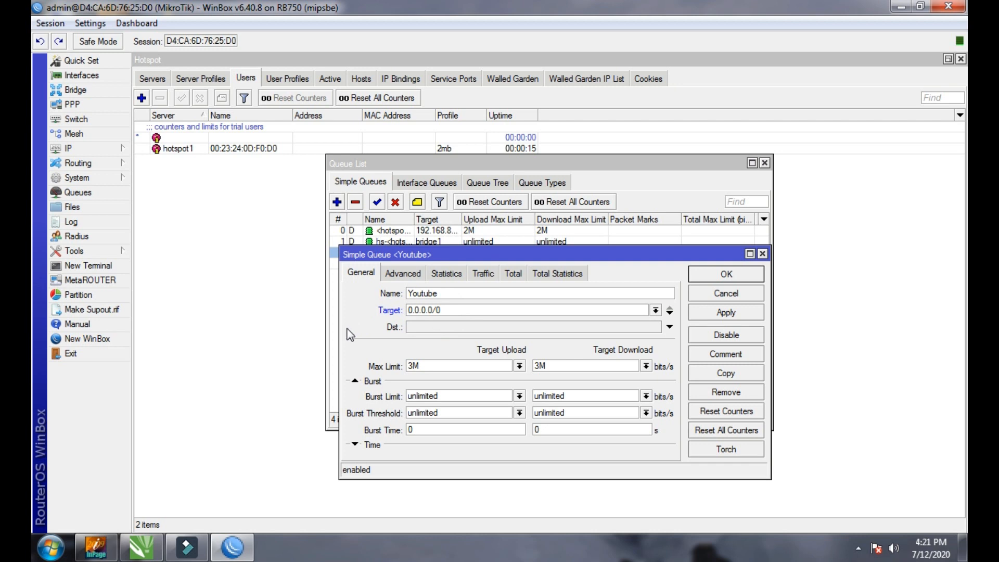
double_click(462, 311)
left_click(669, 314)
left_click(670, 309)
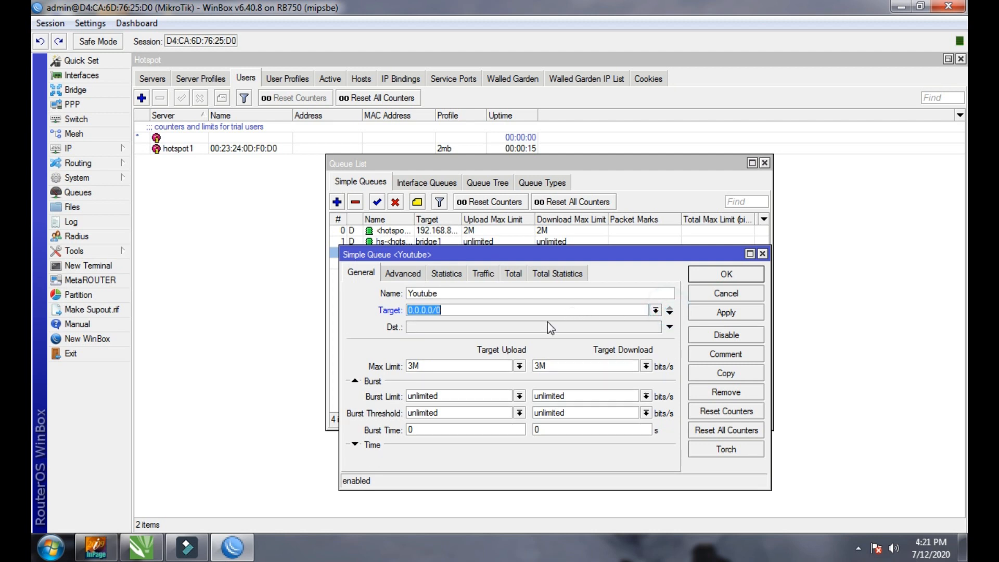
type("192.168.88.0")
left_click(411, 274)
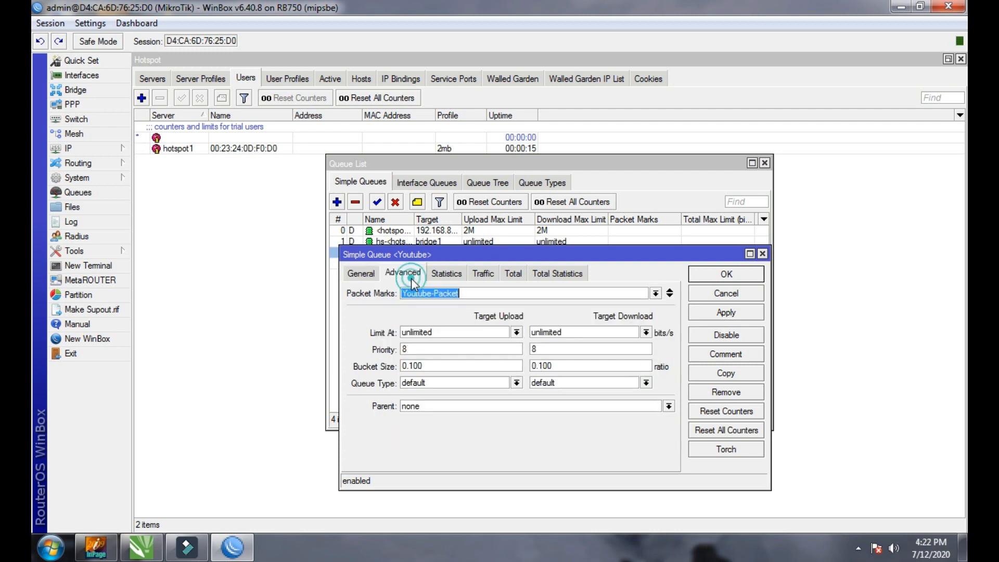
left_click(366, 274)
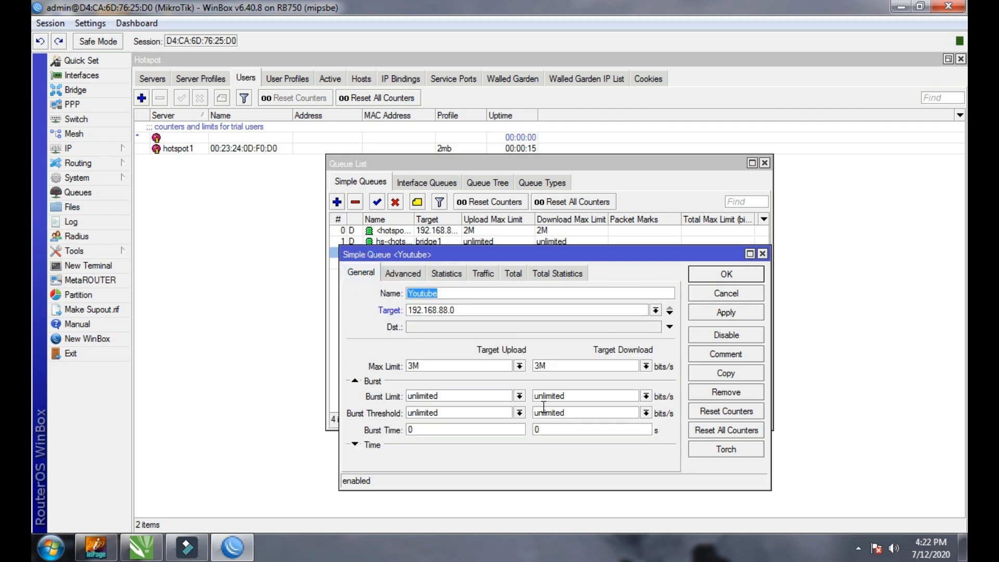
Set the Youtube queue's upload and download max limits to 2M and save the queue
left_click(520, 366)
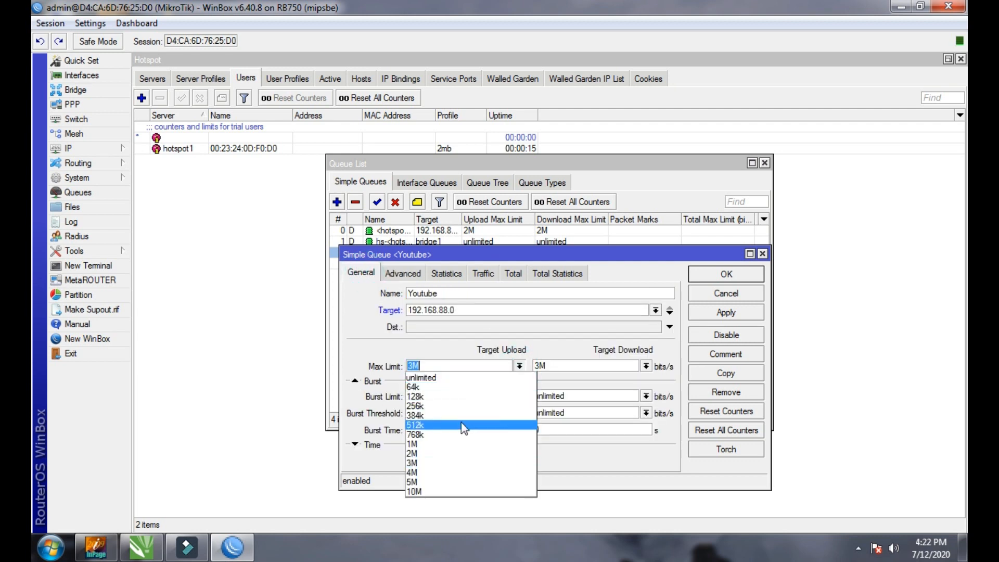
left_click(431, 454)
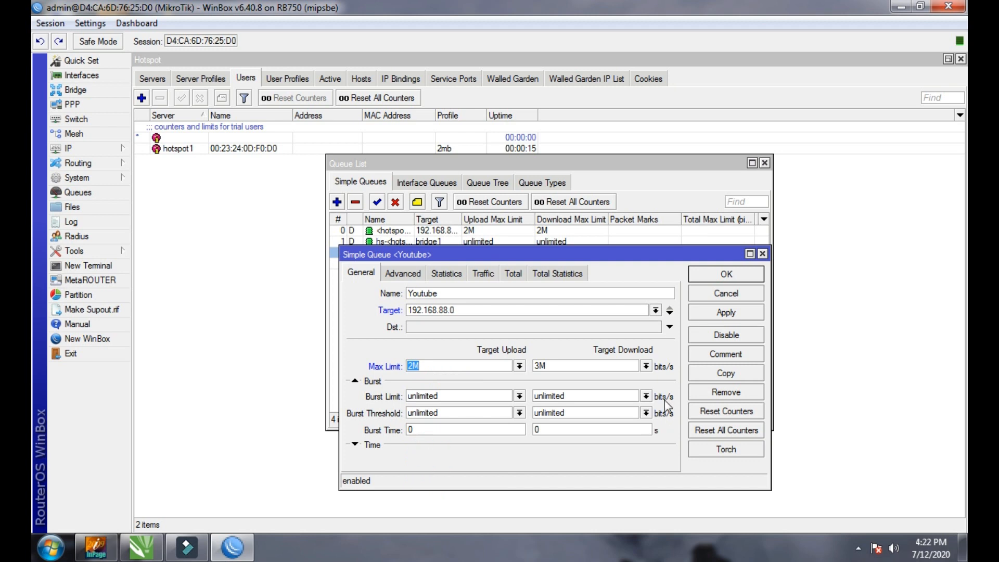
left_click(646, 366)
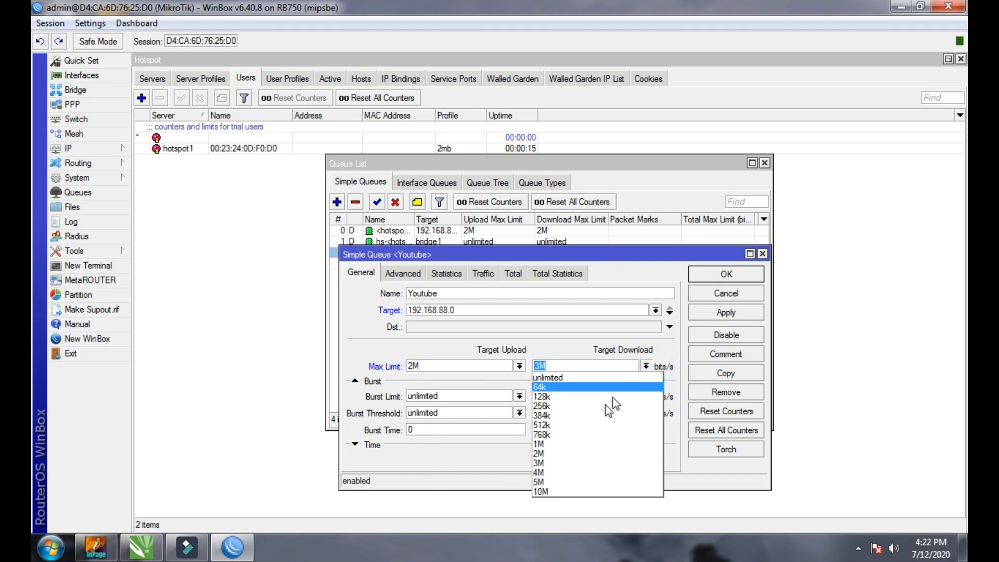
left_click(587, 454)
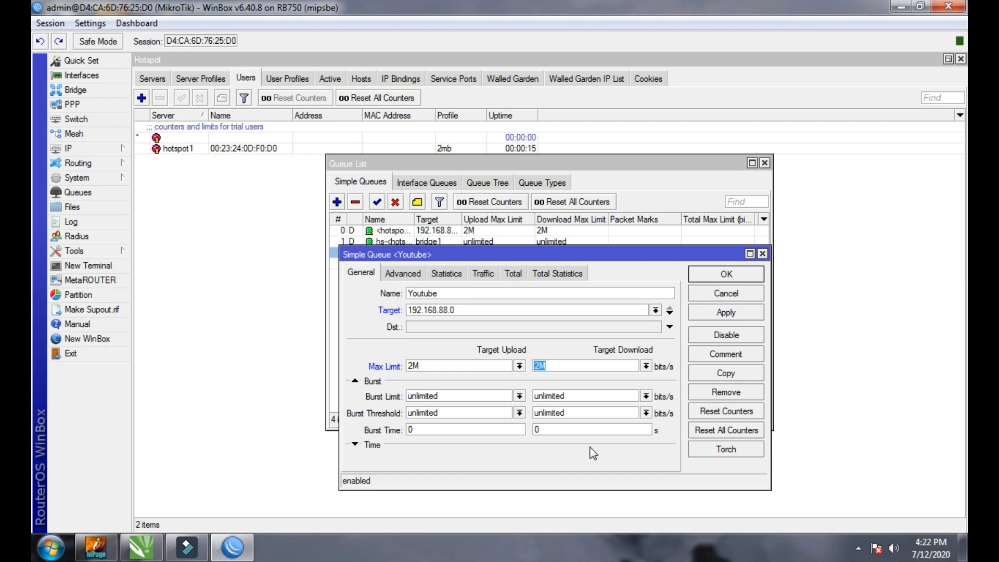
left_click(716, 317)
left_click(727, 273)
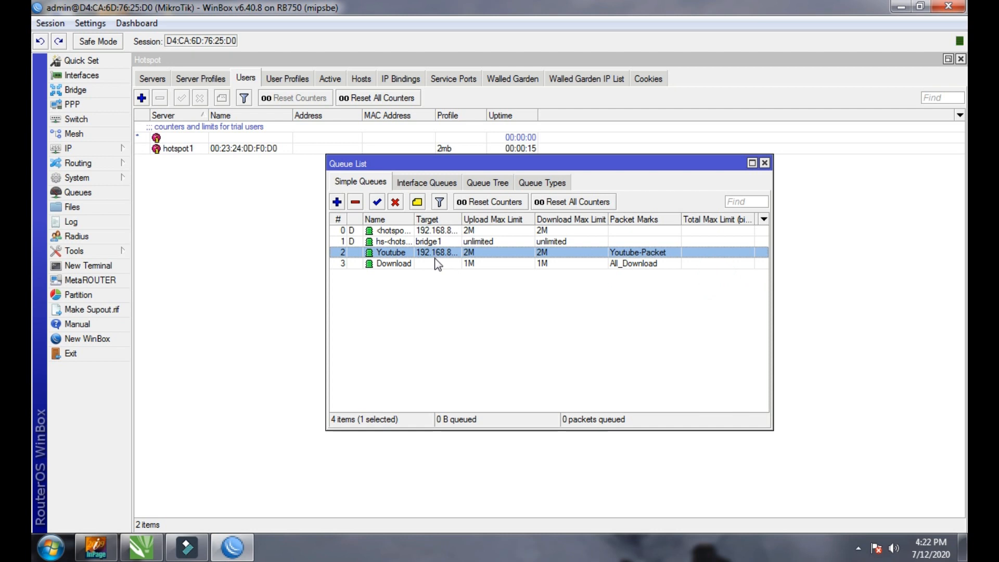
Reopen the Youtube simple queue to verify its target and max limits, and close it
left_click(408, 262)
left_click(410, 254)
double_click(411, 254)
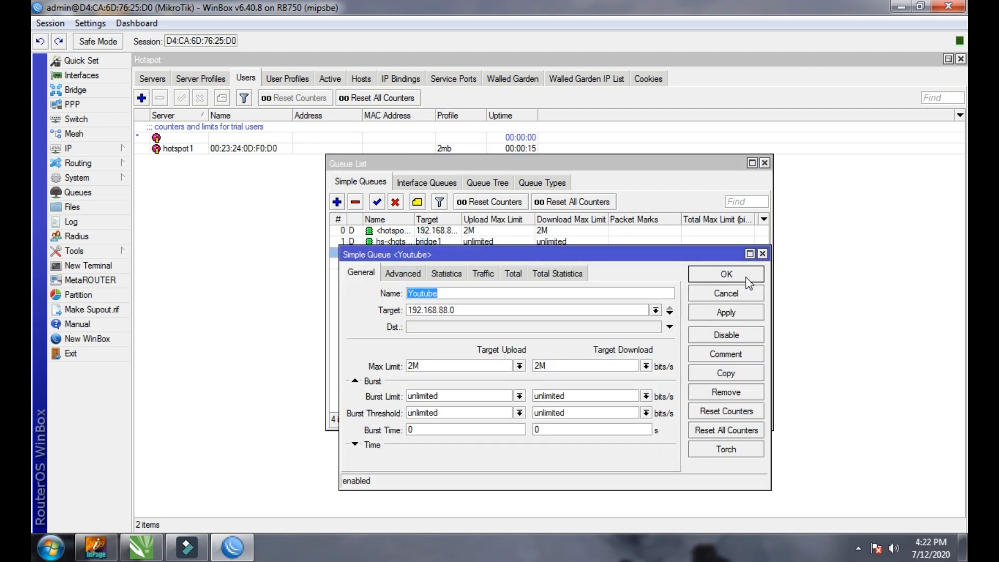
left_click(762, 254)
Set the target of the Download simple queue to 192.168.88.0
double_click(417, 264)
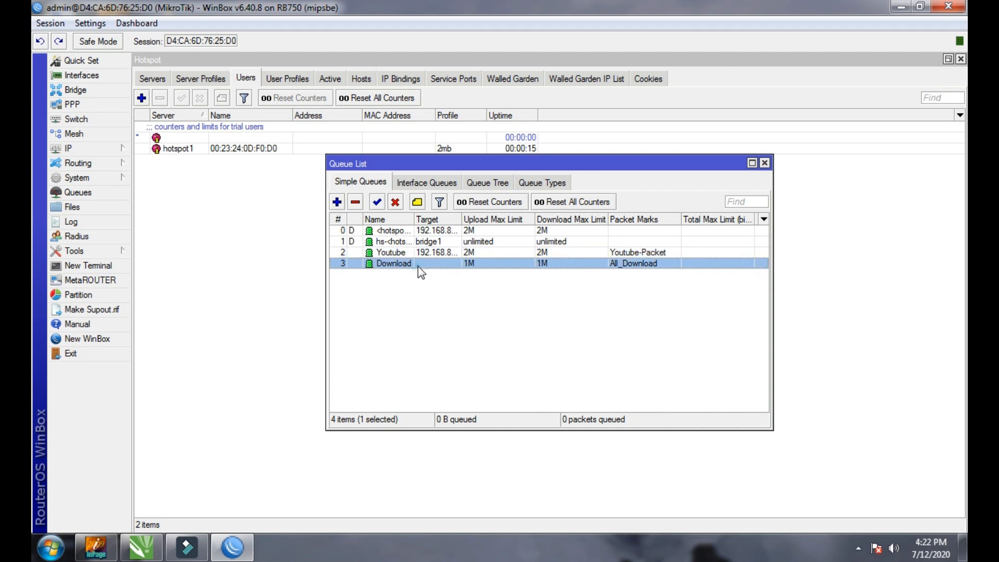
left_click(454, 311)
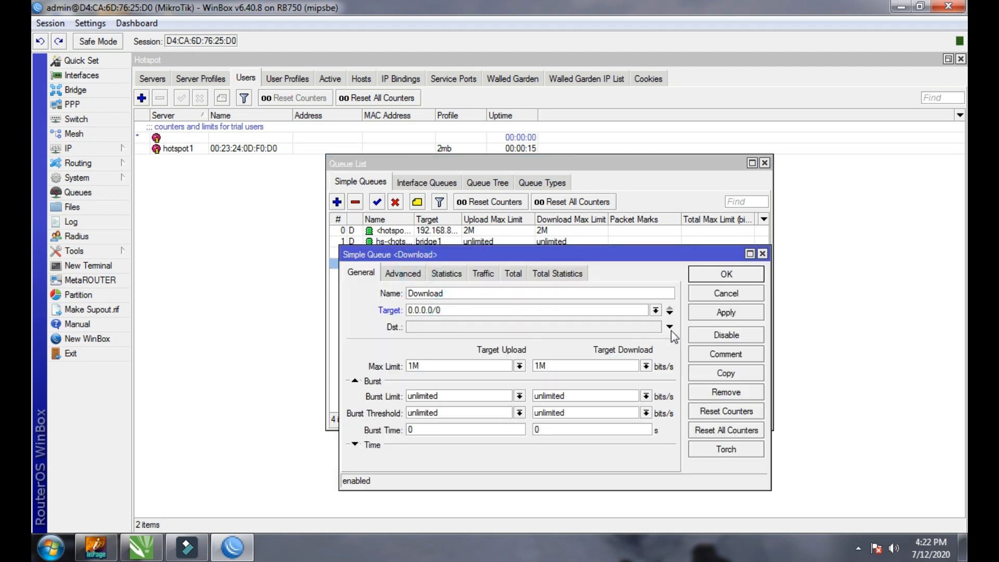
left_click(670, 314)
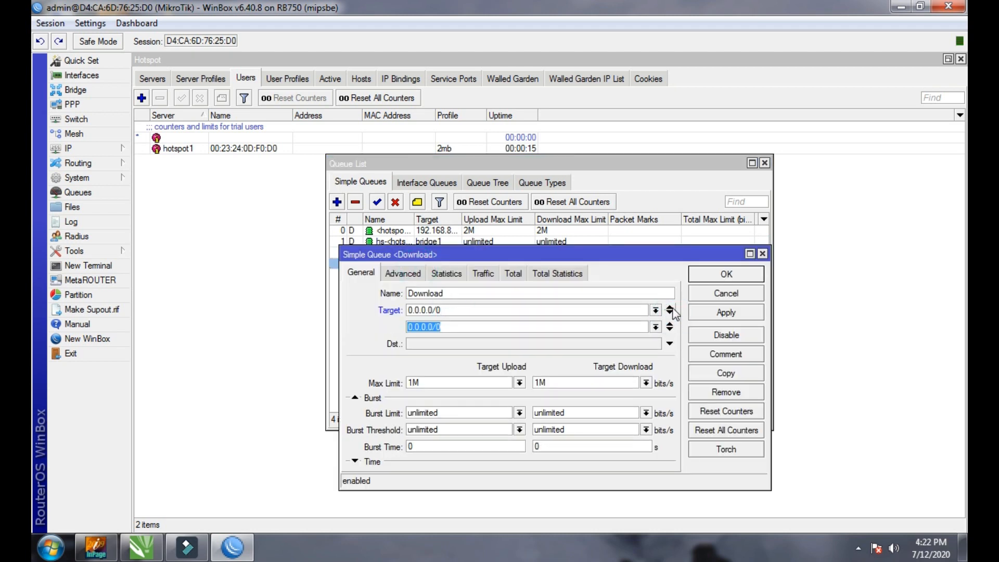
left_click(670, 307)
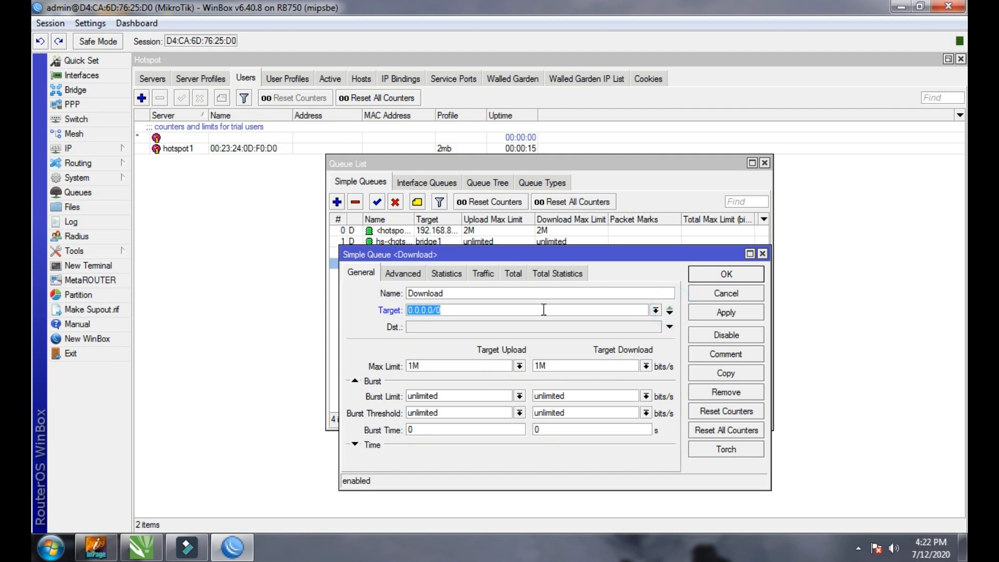
type("192.168.88.0")
key("Tab")
key("Tab")
Set the Download queue's upload and download max limits to 2M and save the queue
left_click(519, 366)
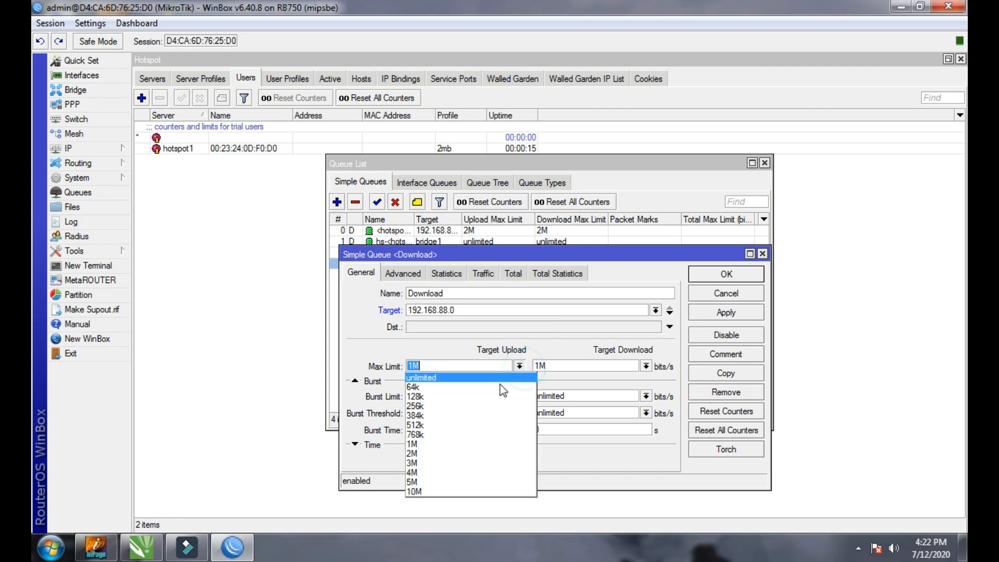
left_click(459, 454)
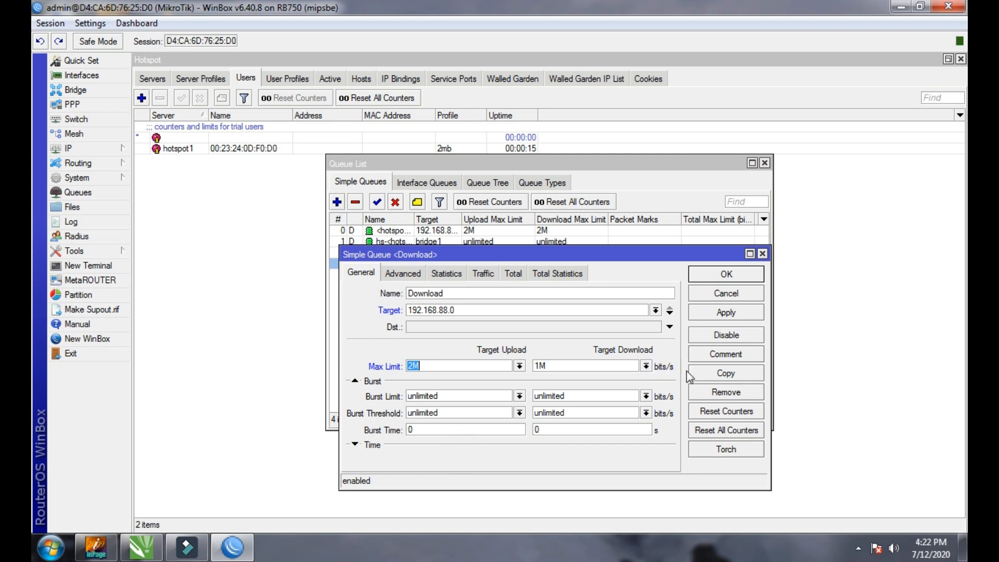
left_click(646, 366)
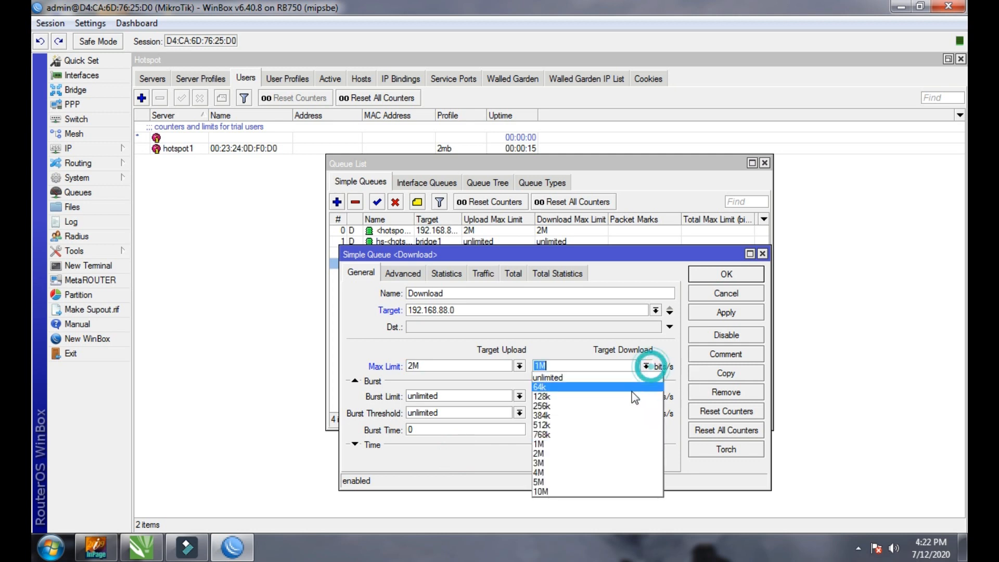
left_click(599, 451)
left_click(728, 275)
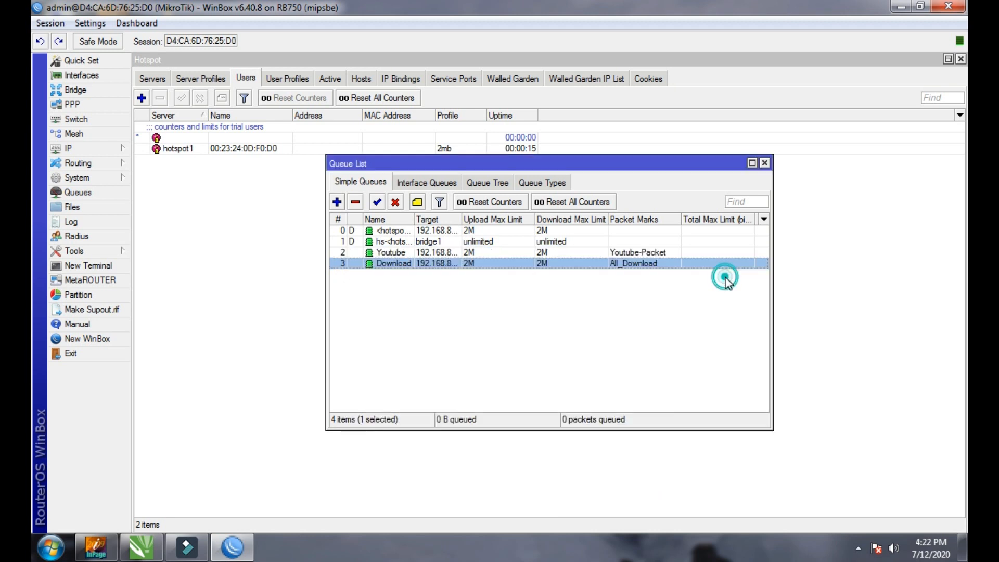
left_click(541, 304)
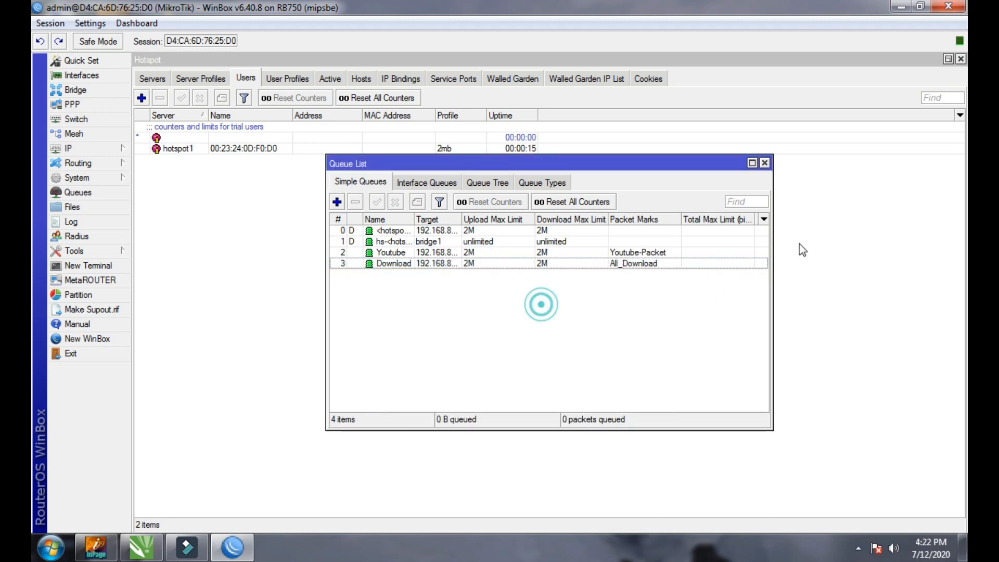
Close the Queue List and examine the hotspot's active user session with its address and traffic rates
left_click(766, 163)
left_click(302, 79)
left_click(330, 79)
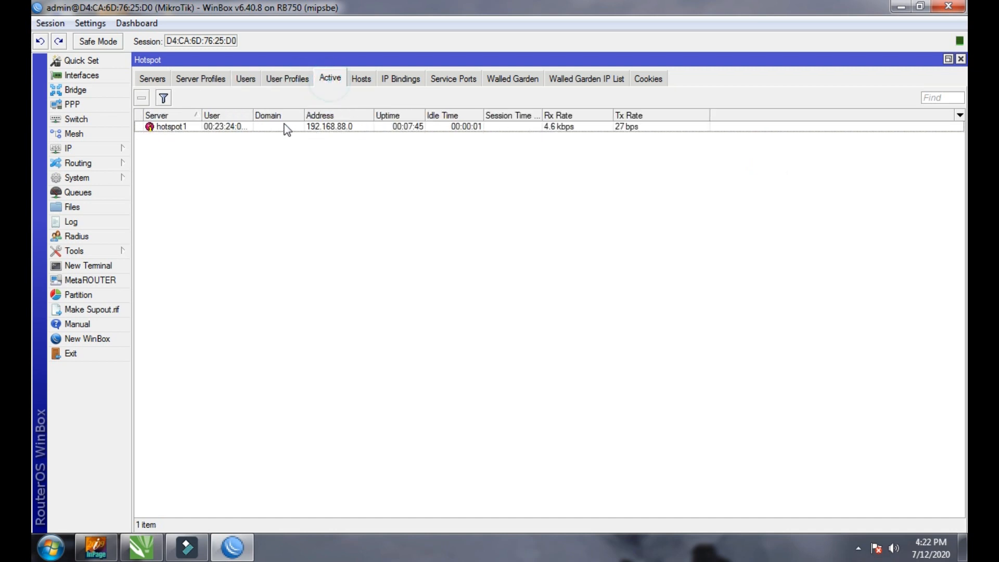
left_click(273, 126)
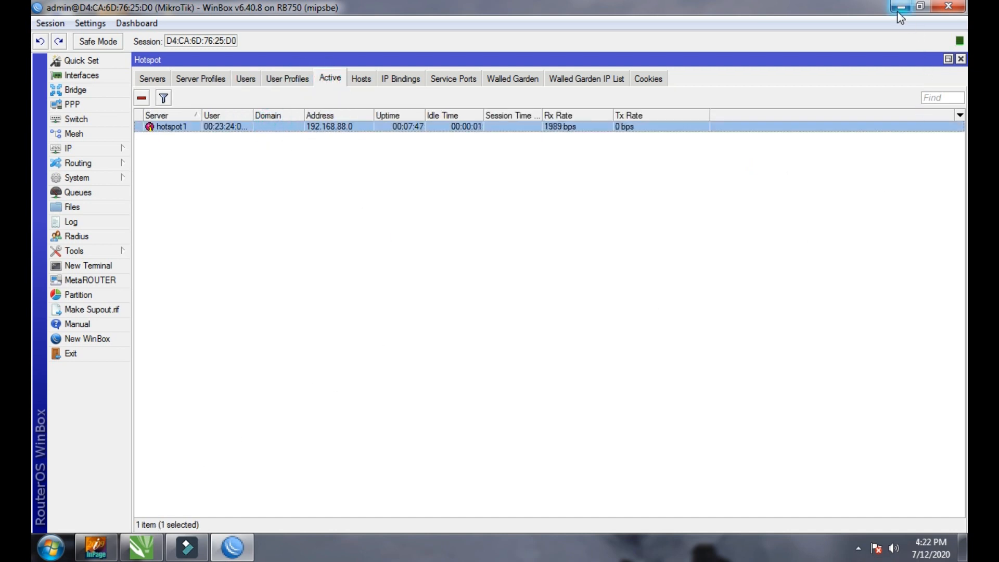
Open YouTube in Chrome and briefly check the active hotspot user's traffic rates in WinBox while the page loads
left_click(901, 7)
double_click(56, 97)
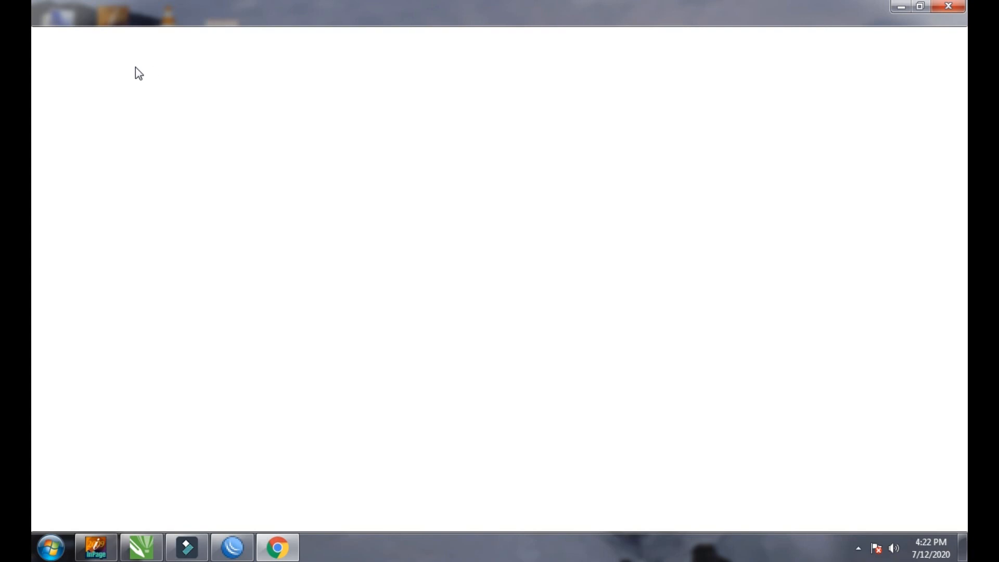
left_click(131, 63)
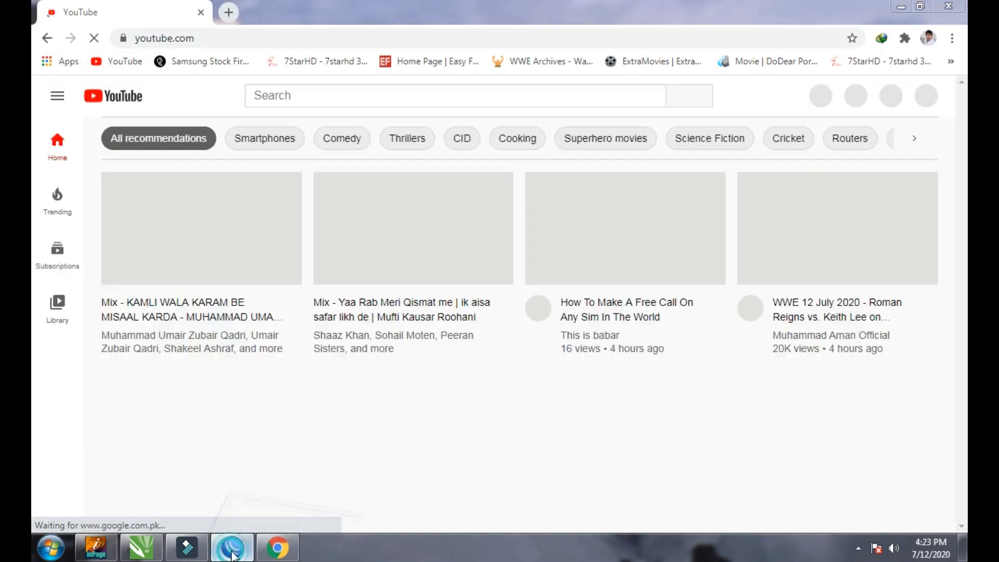
left_click(233, 554)
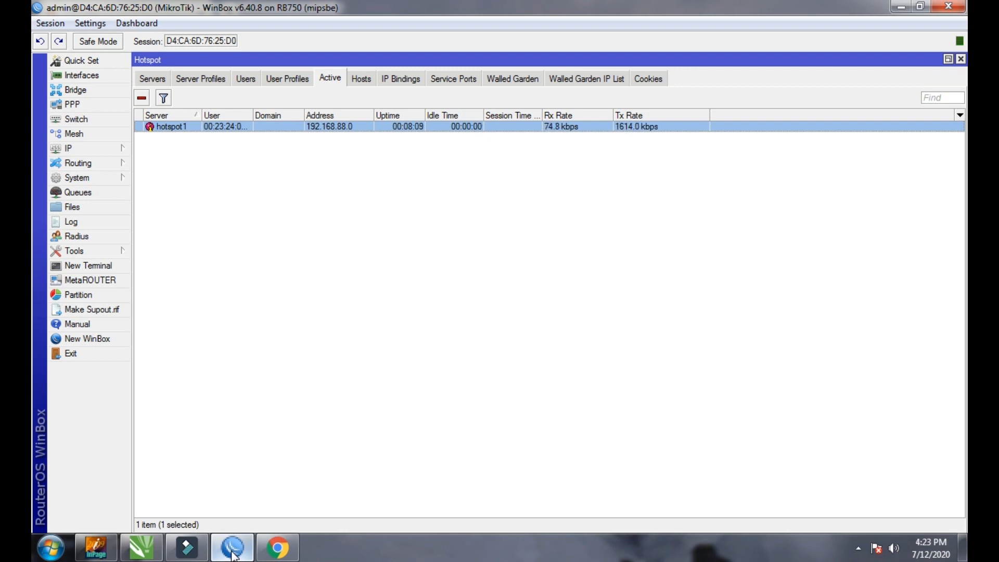
left_click(233, 555)
Search YouTube for the suggested term "movies"
type("m")
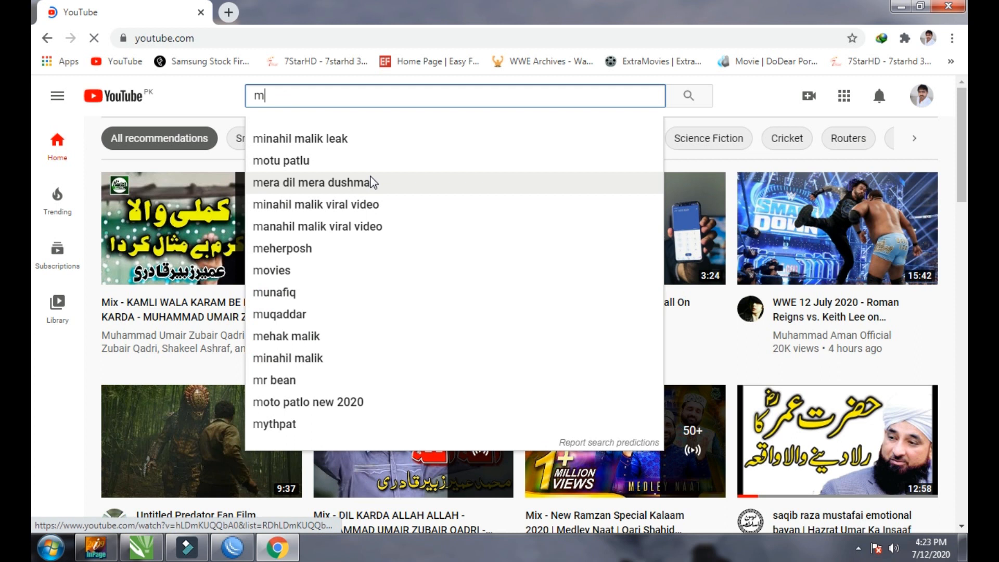
key("Down")
key("Down")
key("Down")
key("Down")
key("Down")
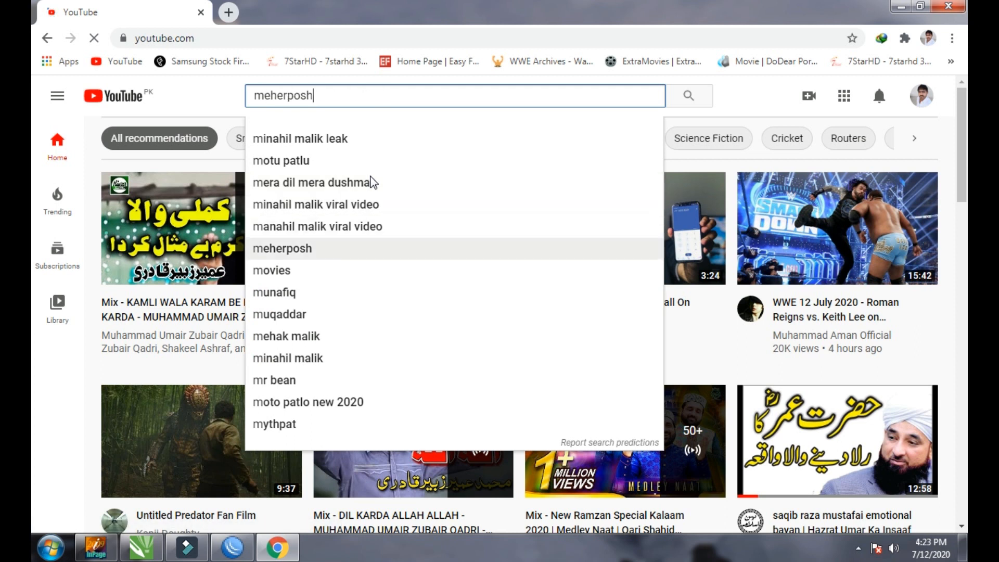
key("Up")
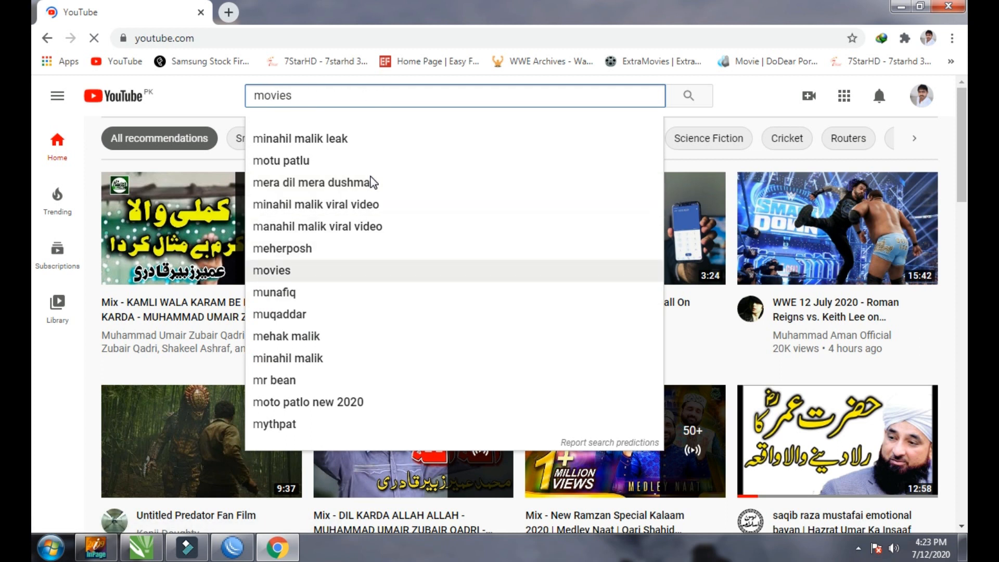
key("Return")
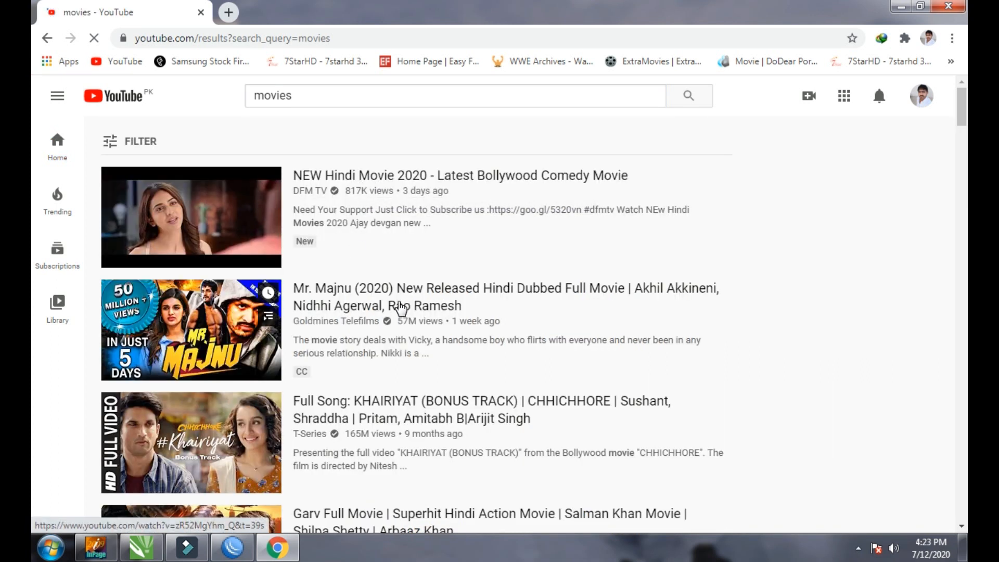
Open the Mr. Majnu (2020) full movie video and start downloading it with the download manager
left_click(401, 309)
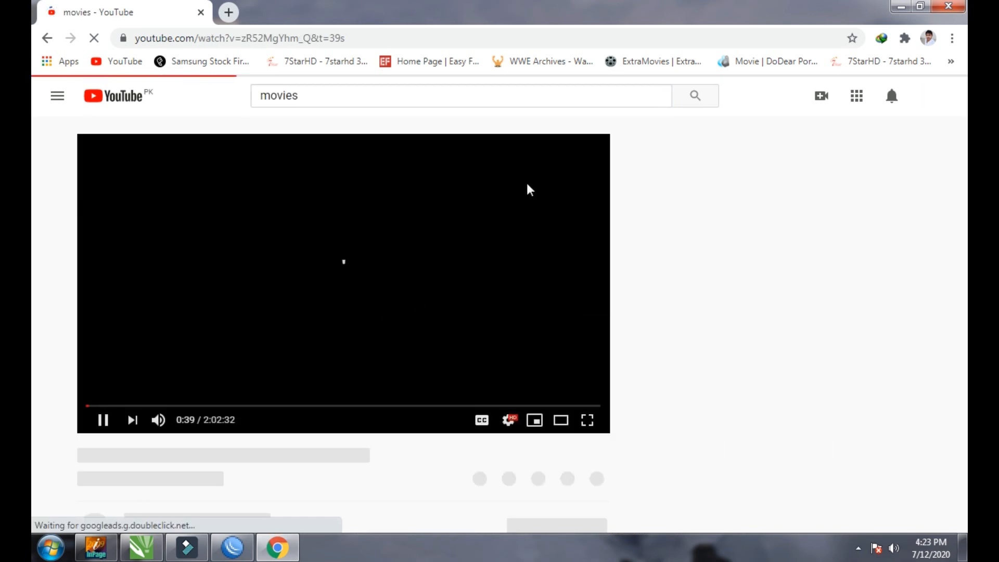
left_click(511, 123)
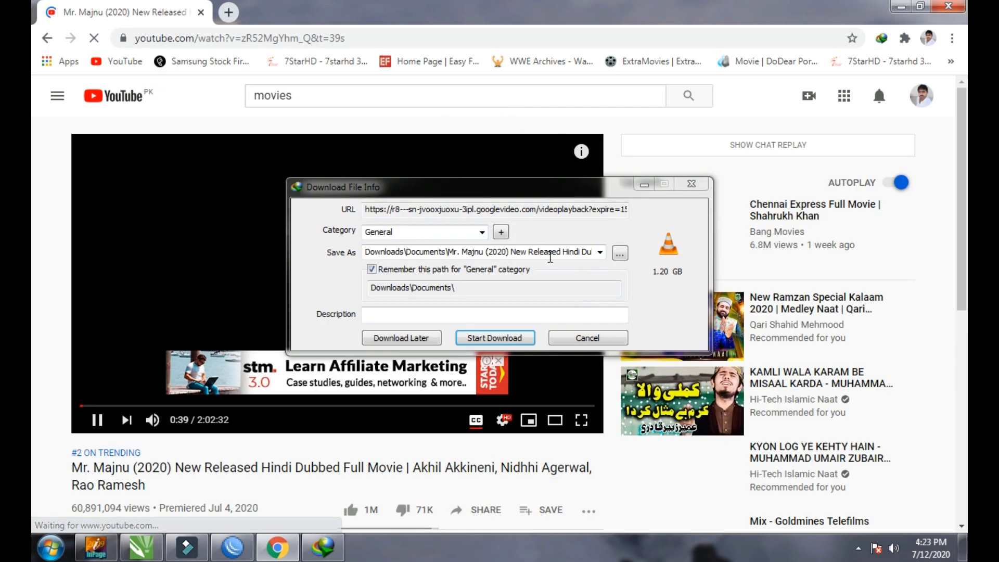
left_click(494, 338)
left_click(33, 6)
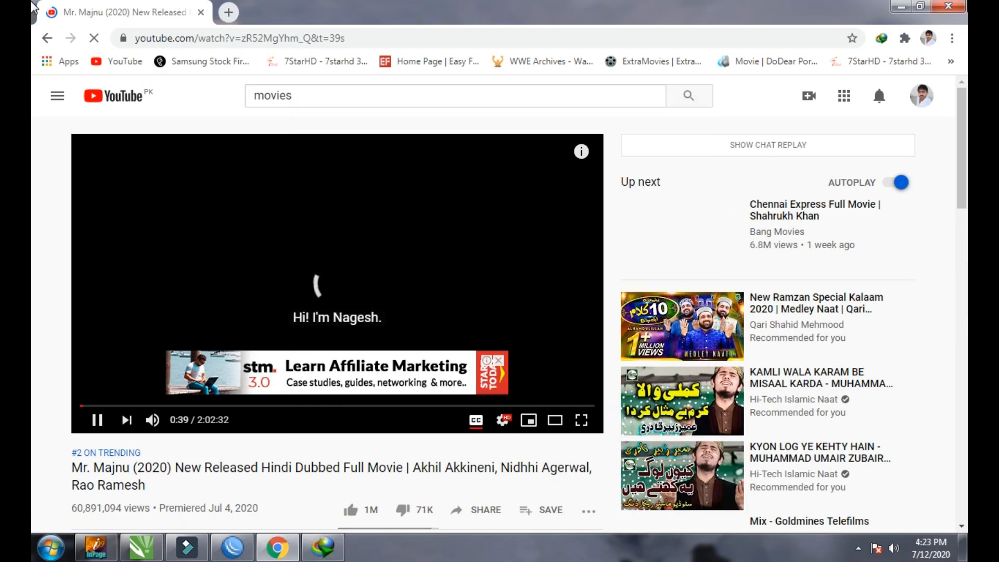
Close Chrome and return to WinBox to check the active hotspot user's traffic rates during the download
left_click(957, 6)
left_click(231, 547)
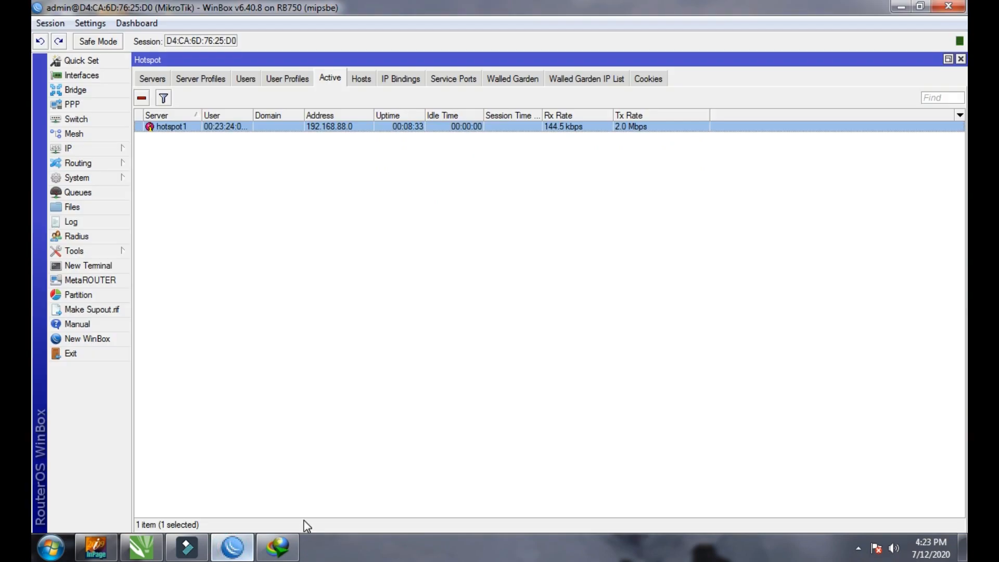
Check the active hotspot user's traffic rates during the download, and inspect the dynamic hotspot queue in the simple queues list
left_click(626, 153)
left_click(626, 127)
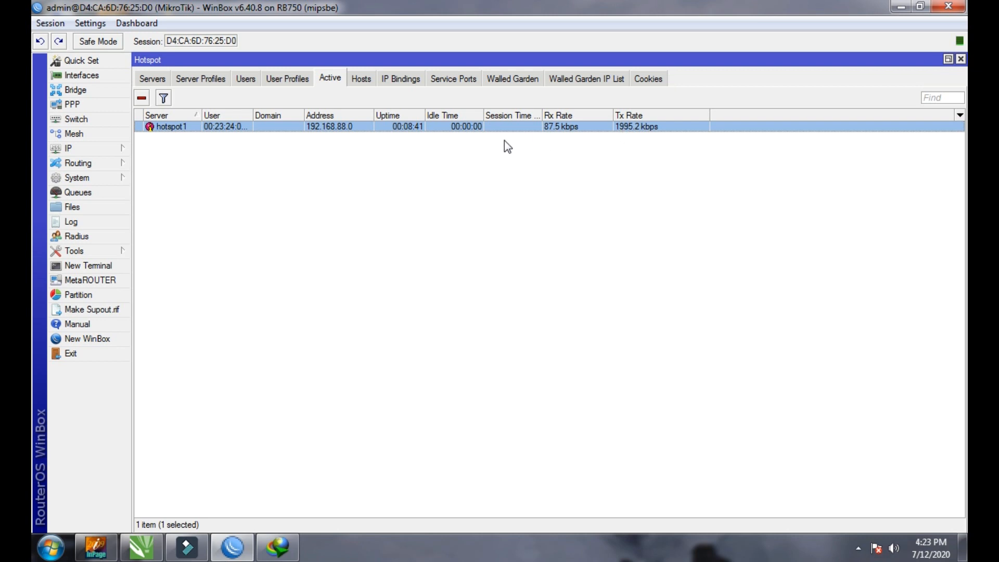
left_click(342, 189)
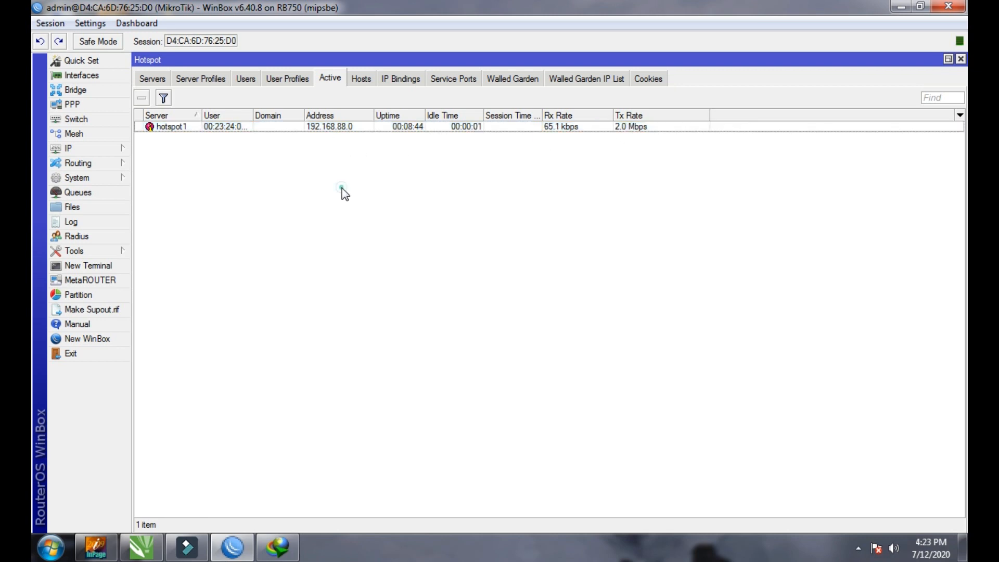
left_click(106, 188)
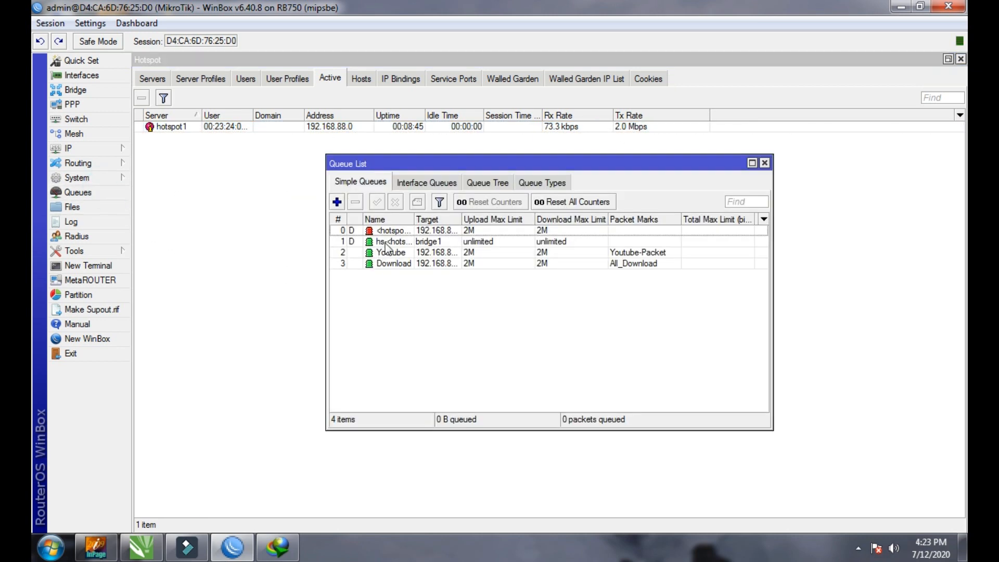
left_click(391, 231)
left_click(390, 242)
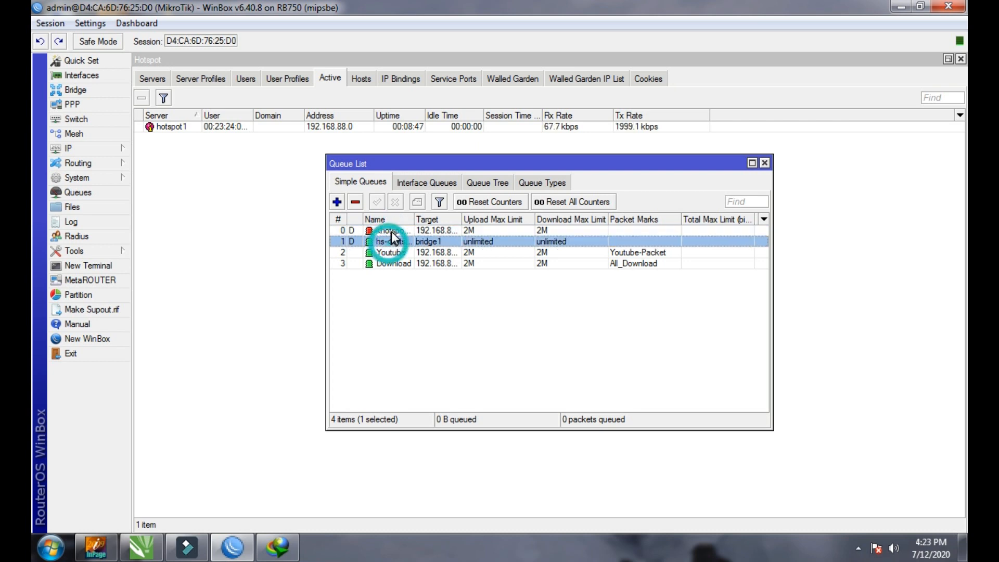
left_click(389, 231)
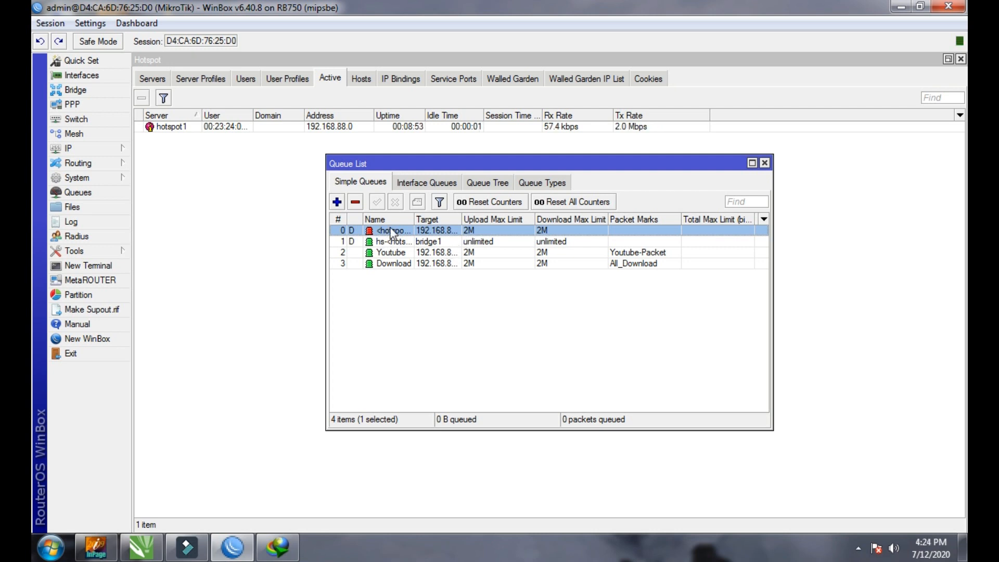
Pause and resume the Mr. Majnu download with its window moved clear of the queue entries, watching how the hotspot queue's load status reacts
left_click(277, 547)
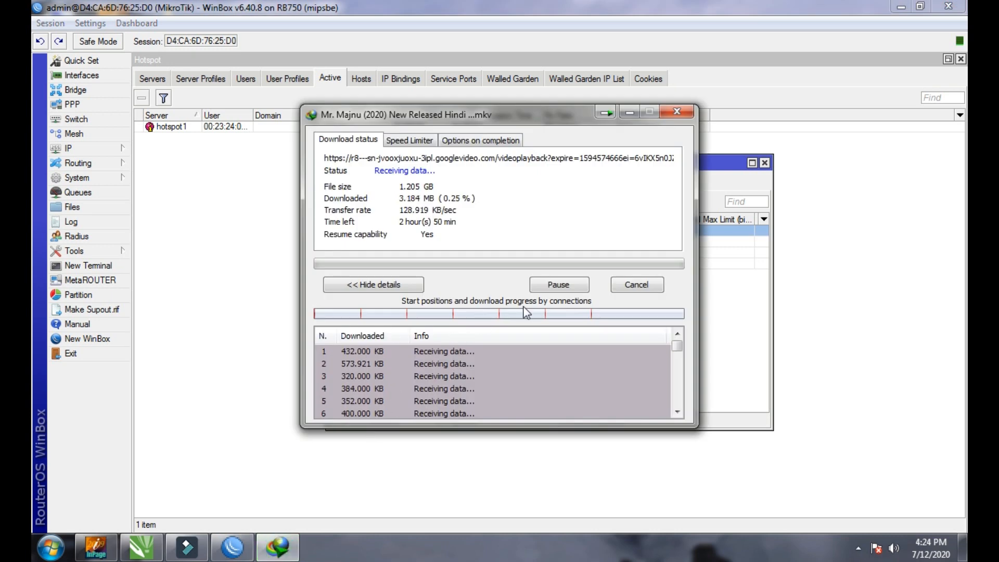
left_click(556, 285)
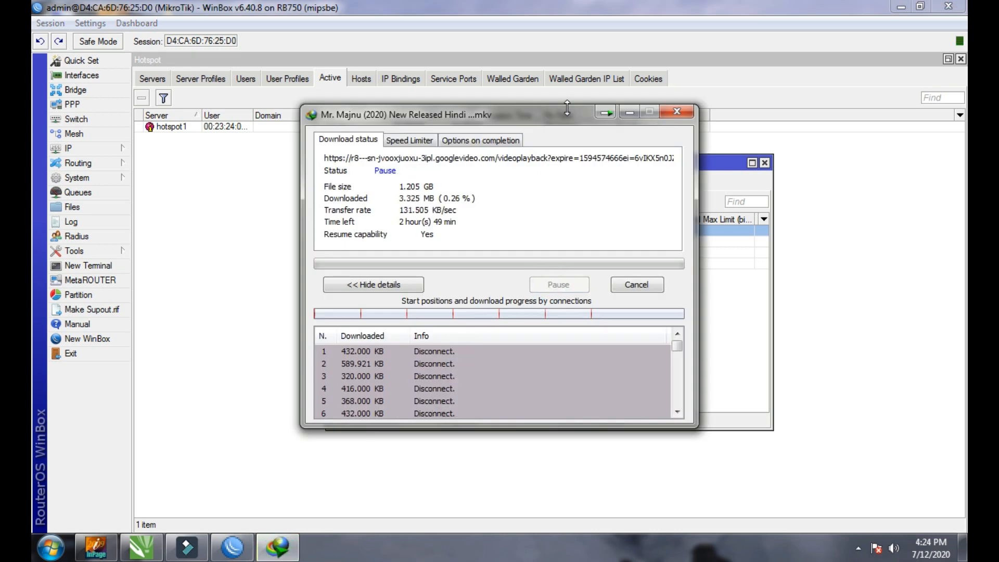
left_click_drag(564, 117, 555, 330)
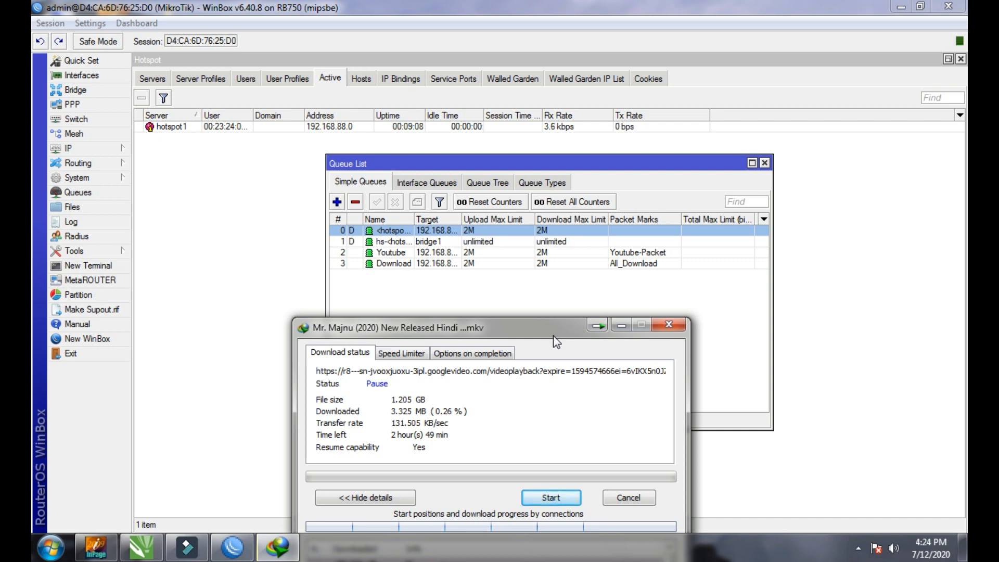
left_click_drag(471, 334, 507, 277)
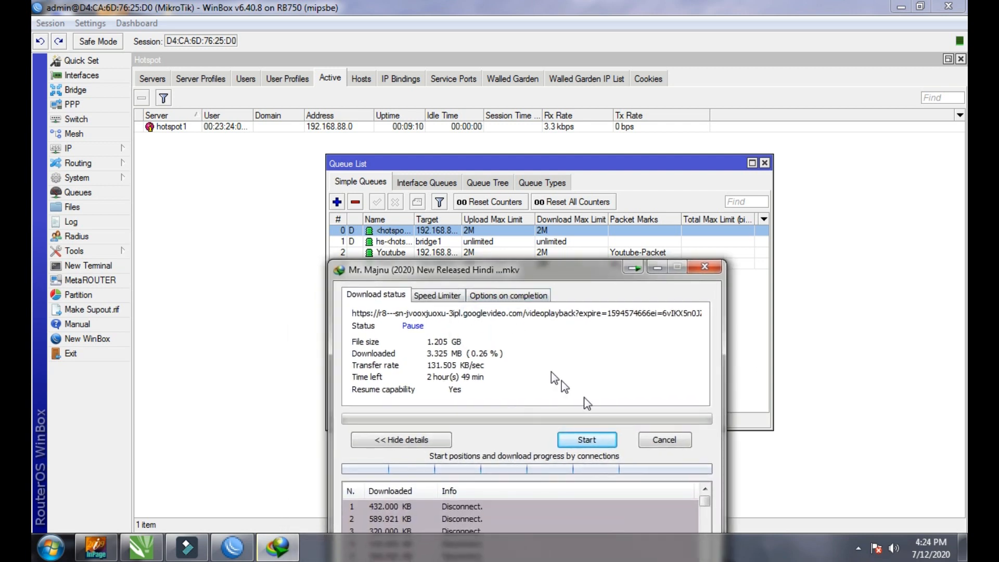
left_click(582, 442)
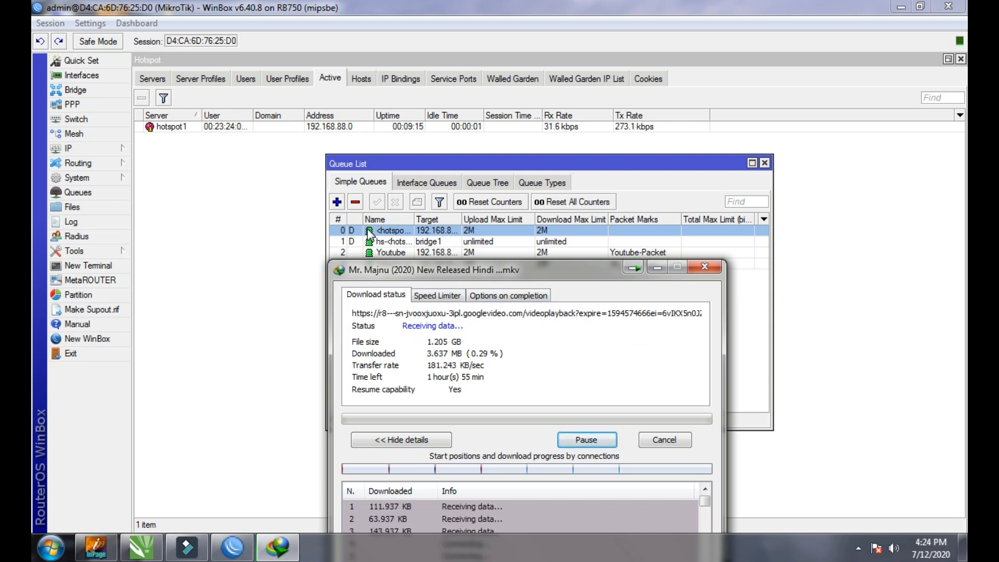
left_click_drag(585, 274, 614, 295)
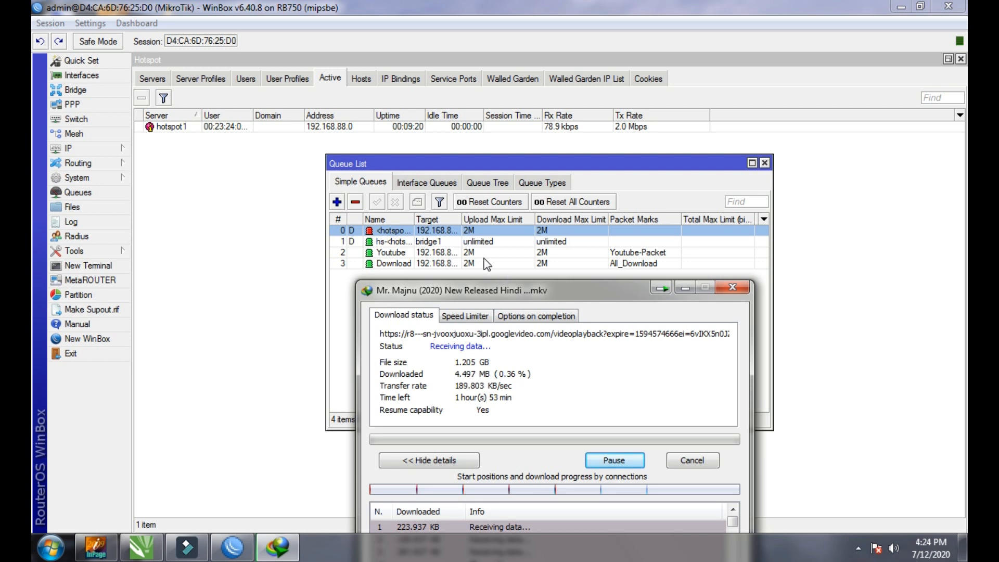
left_click(694, 292)
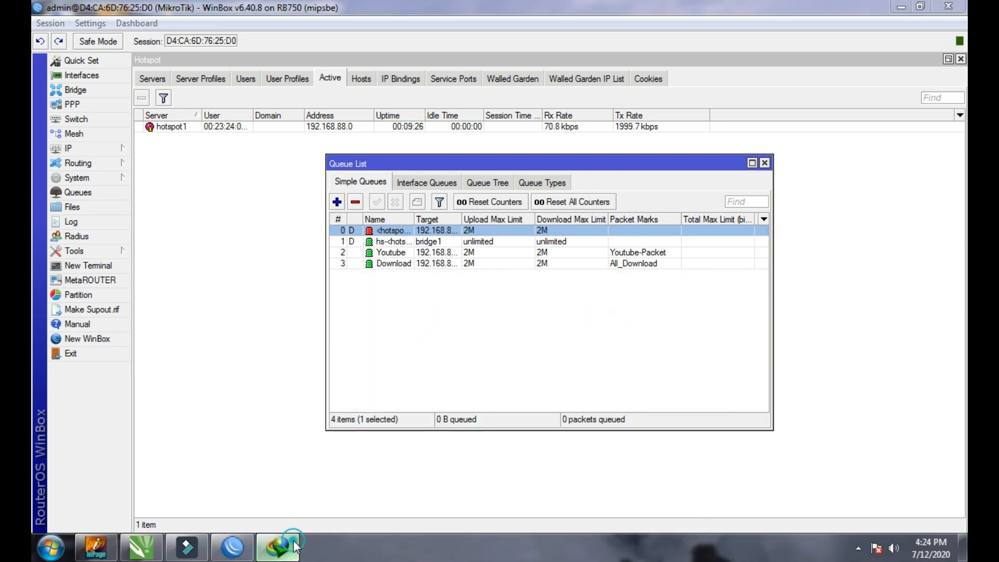
left_click(295, 545)
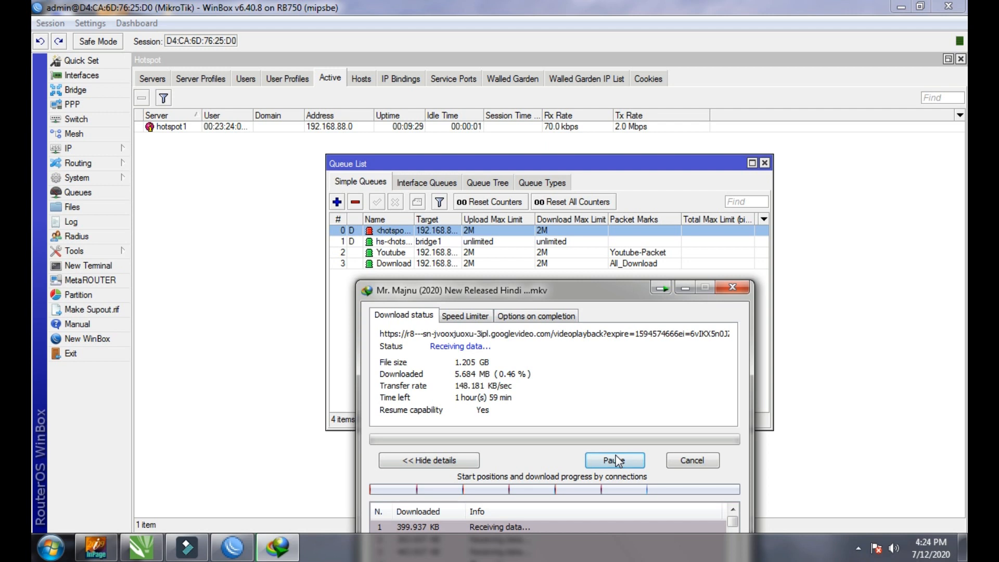
Stop the video download, closing its progress window and the queue list
left_click(618, 452)
left_click(731, 288)
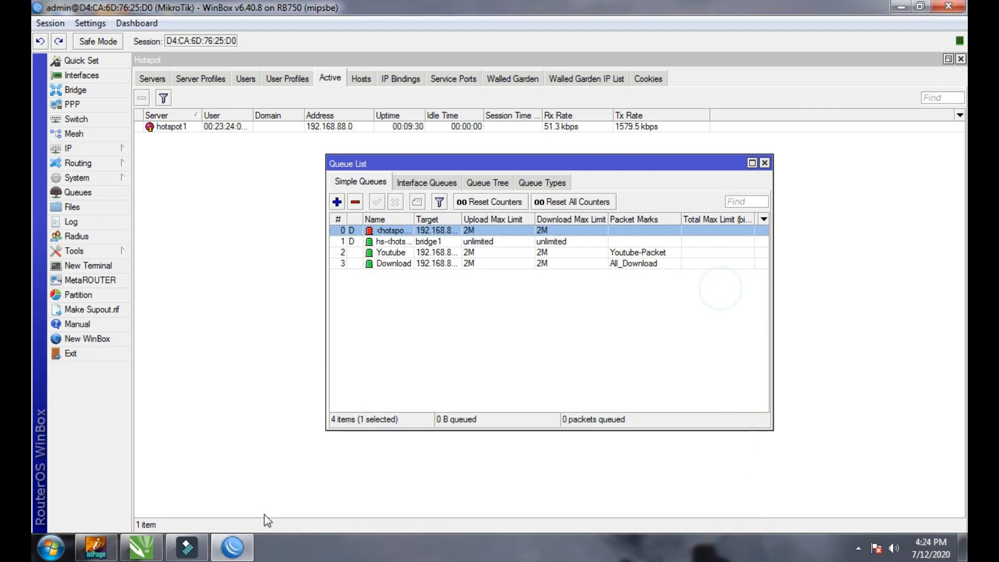
left_click(764, 163)
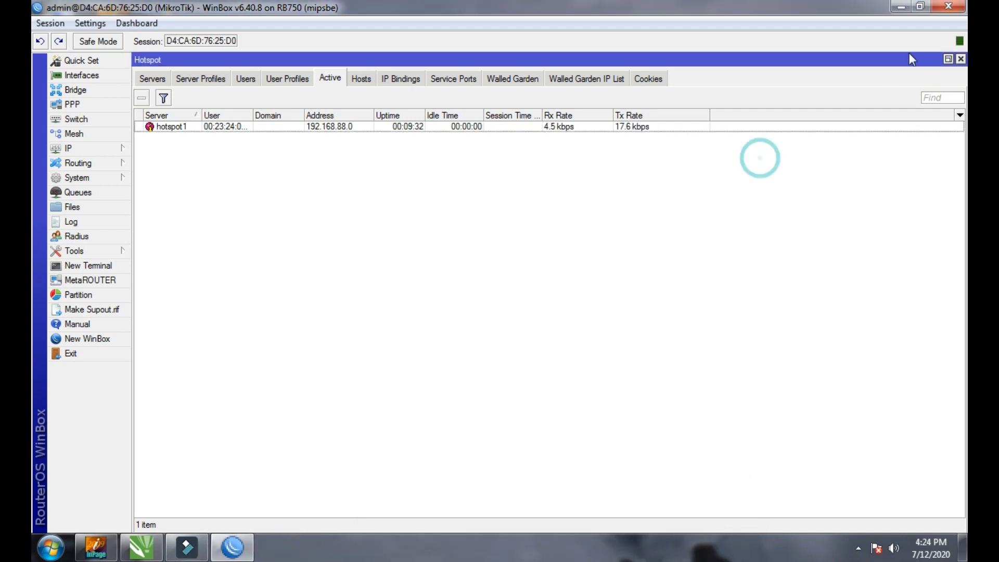
Search the web for "speed test" in Chrome and run the Fast.com speed test
left_click(899, 6)
type("sp")
key("Return")
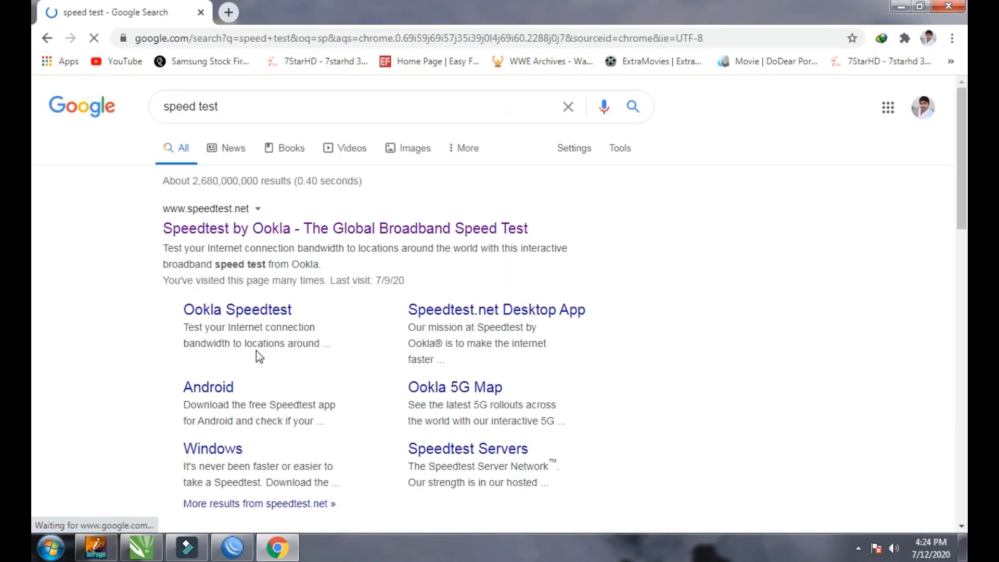
scroll(268, 307, "down", 5)
left_click(267, 271)
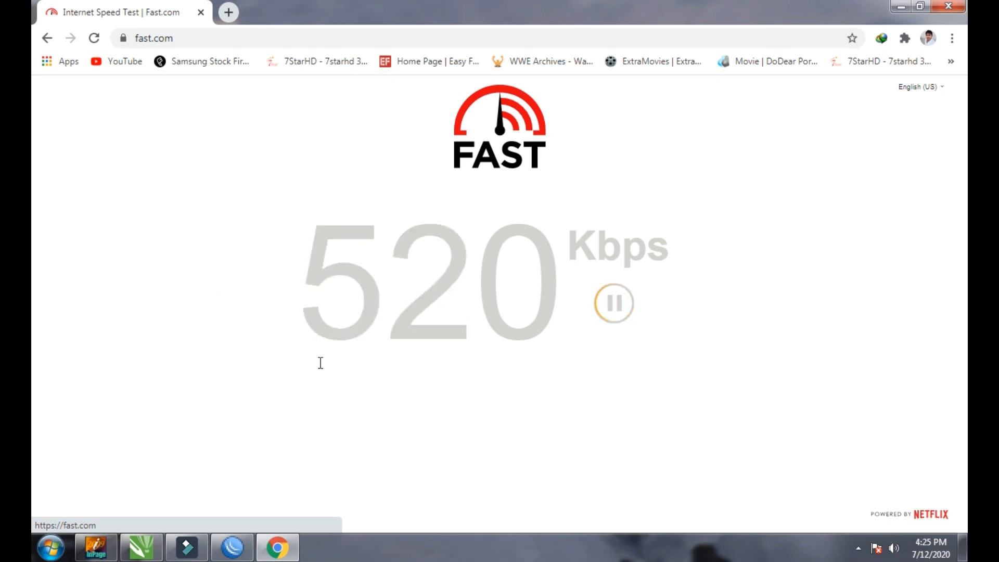
left_click_drag(264, 313, 754, 336)
left_click(753, 331)
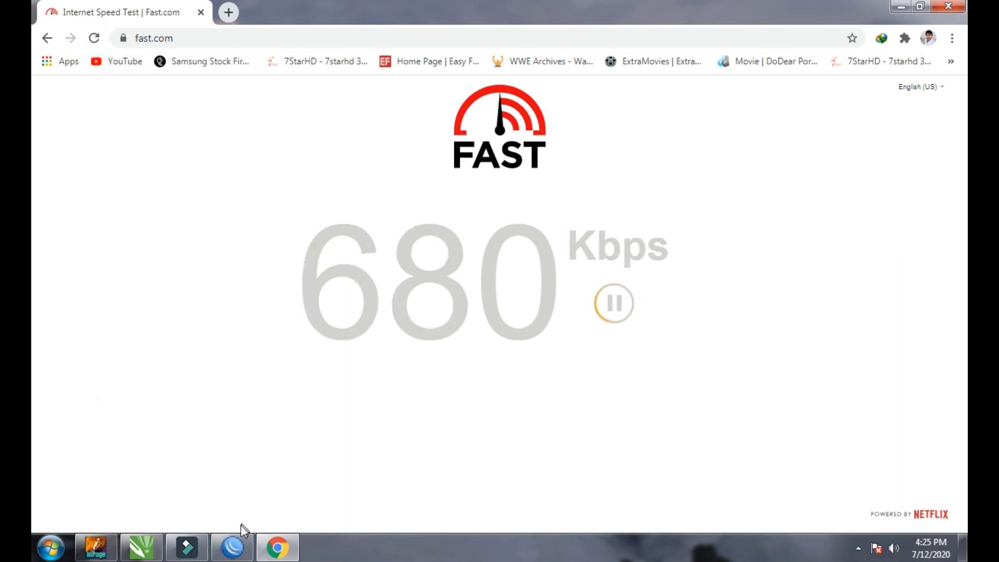
Compare the active hotspot user's traffic rates in WinBox with the running Fast.com test, and close Chrome
left_click(237, 549)
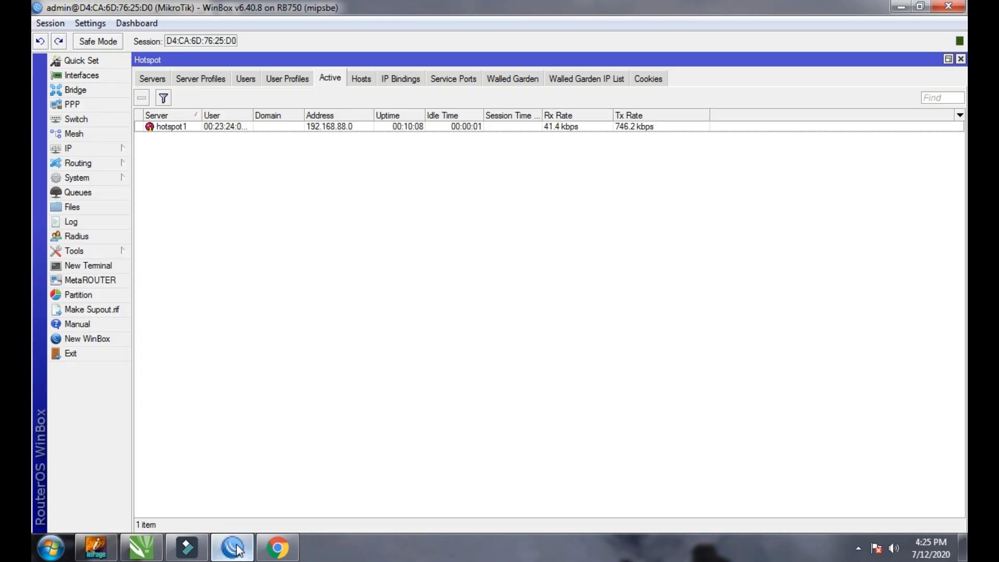
left_click(510, 126)
left_click(531, 229)
left_click(506, 128)
left_click(504, 184)
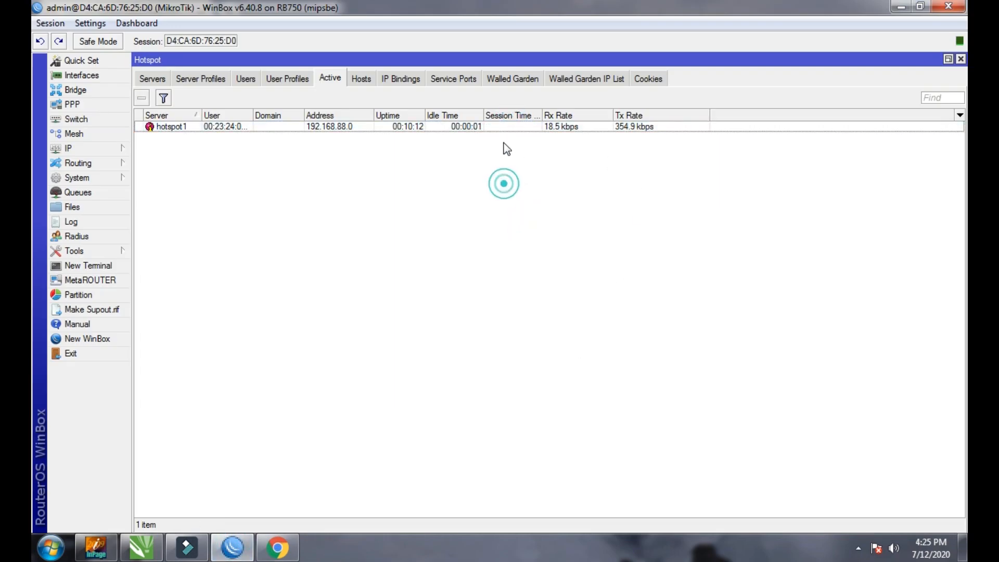
left_click(500, 120)
left_click(499, 126)
left_click(474, 216)
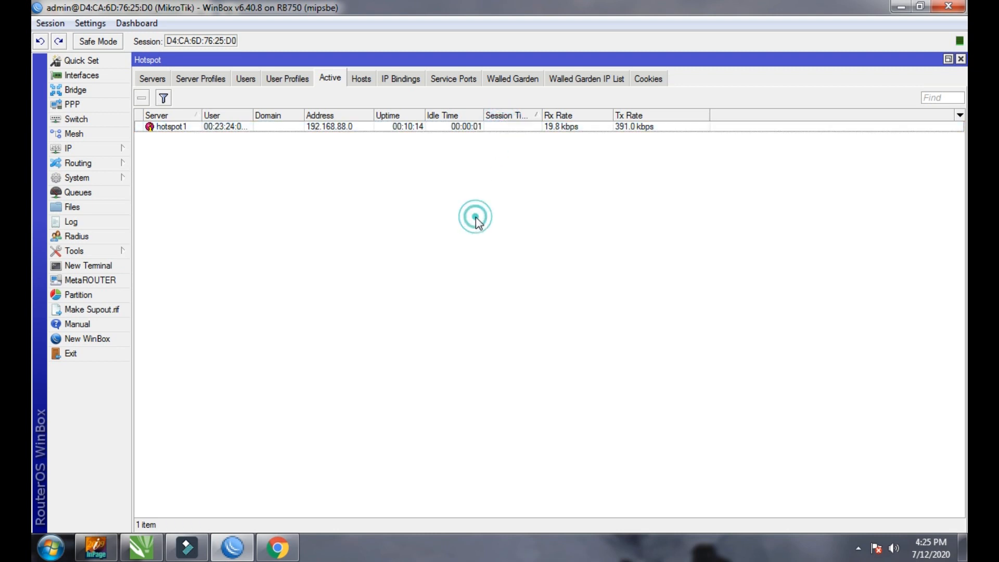
left_click(271, 553)
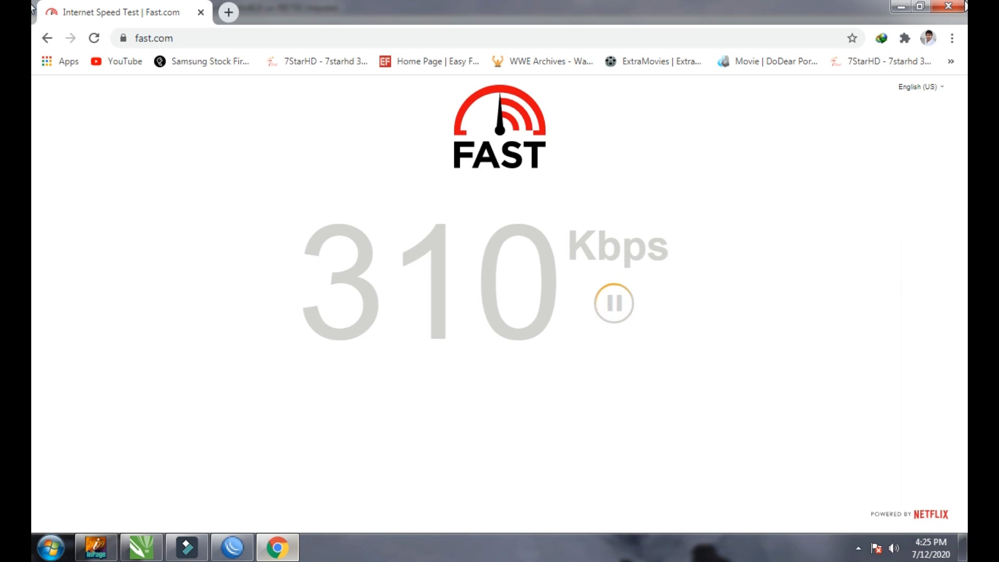
key("alt+F4")
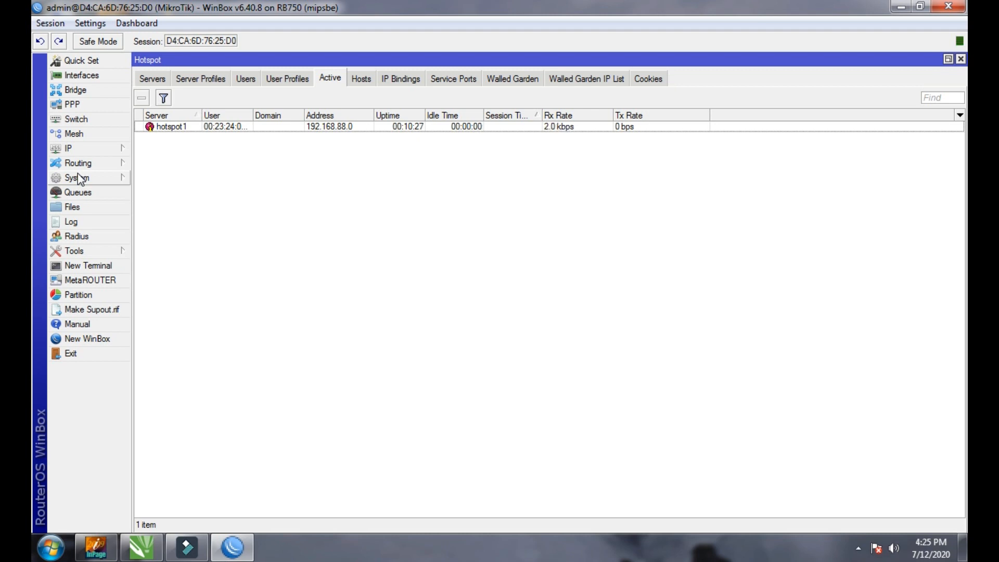
Review the hotspot's users, user profiles, active sessions and hosts to check the client's address and assigned profile
left_click(249, 80)
left_click(287, 79)
left_click(325, 83)
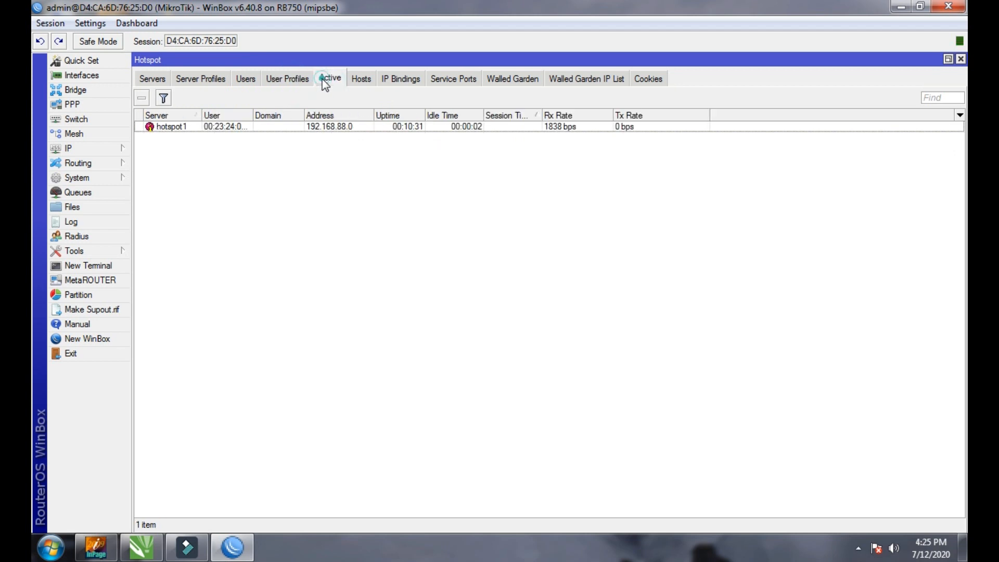
left_click(362, 79)
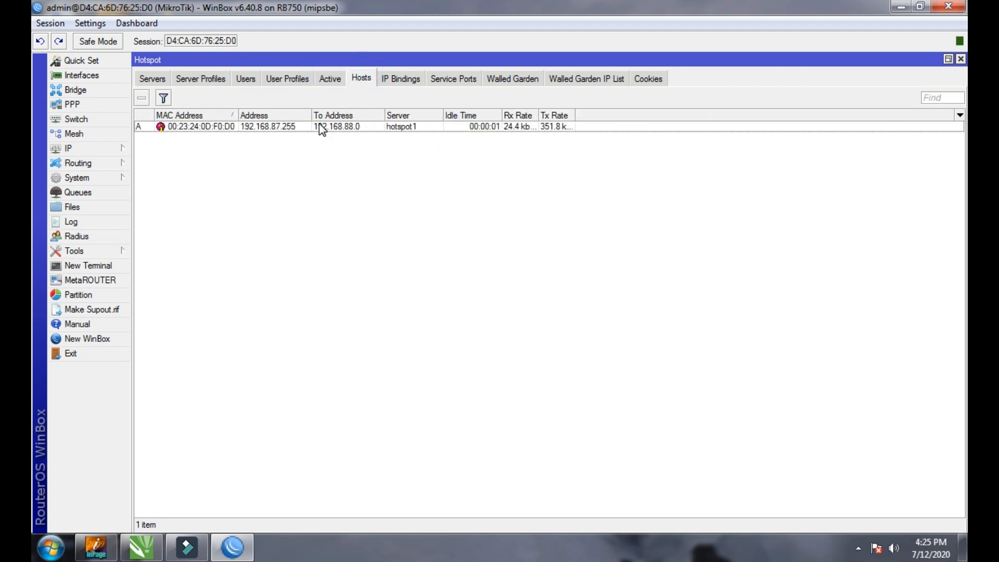
left_click(289, 126)
left_click(292, 78)
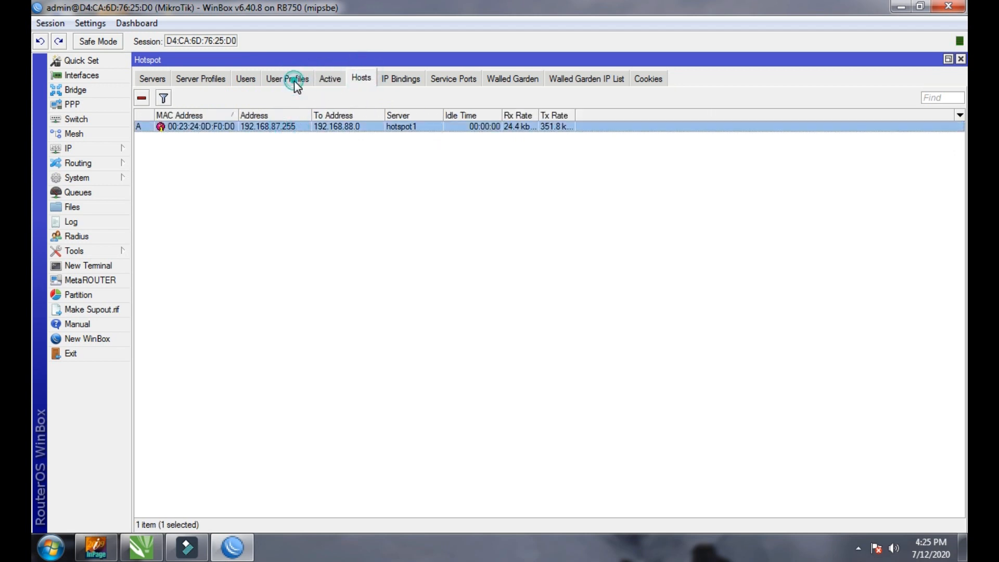
left_click(329, 80)
left_click(246, 79)
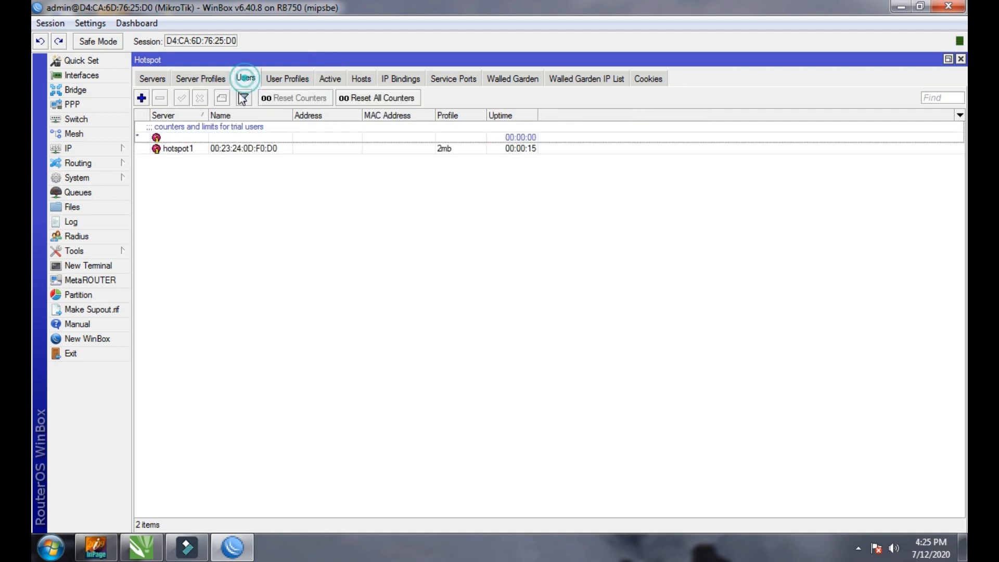
Inspect the target and max limits of the dynamic hotspot queue in the simple queues list, and close its windows
left_click(79, 193)
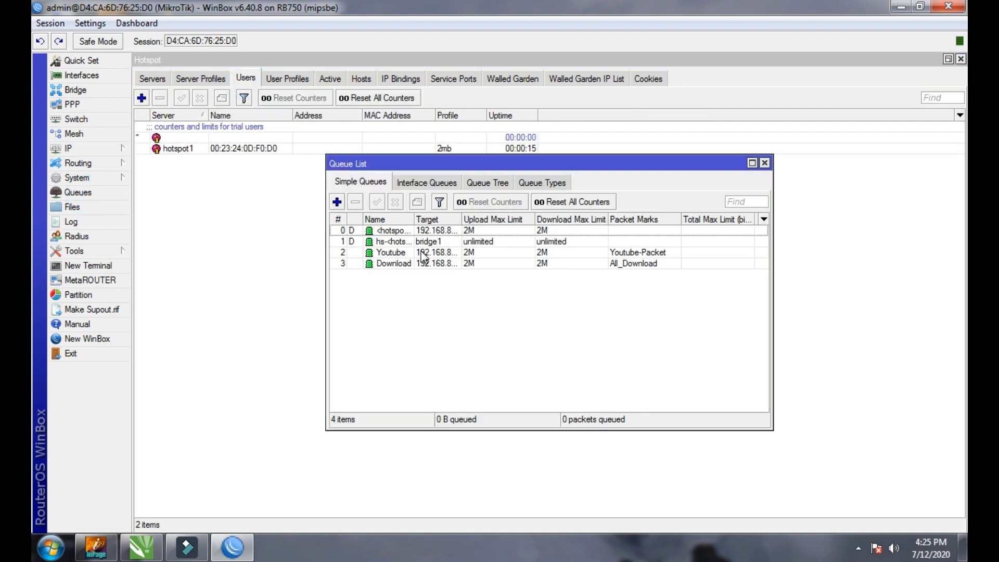
double_click(438, 230)
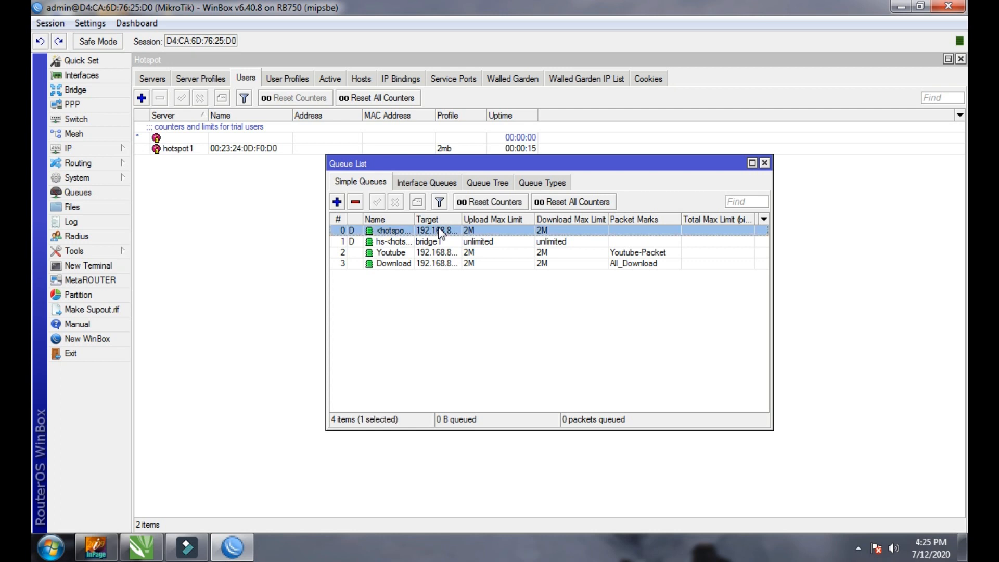
double_click(488, 313)
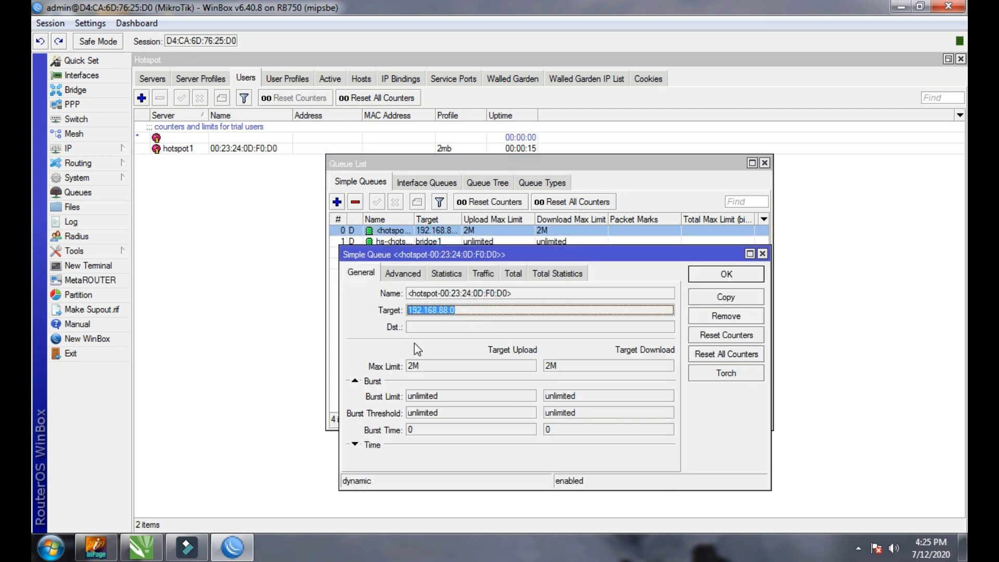
left_click(763, 254)
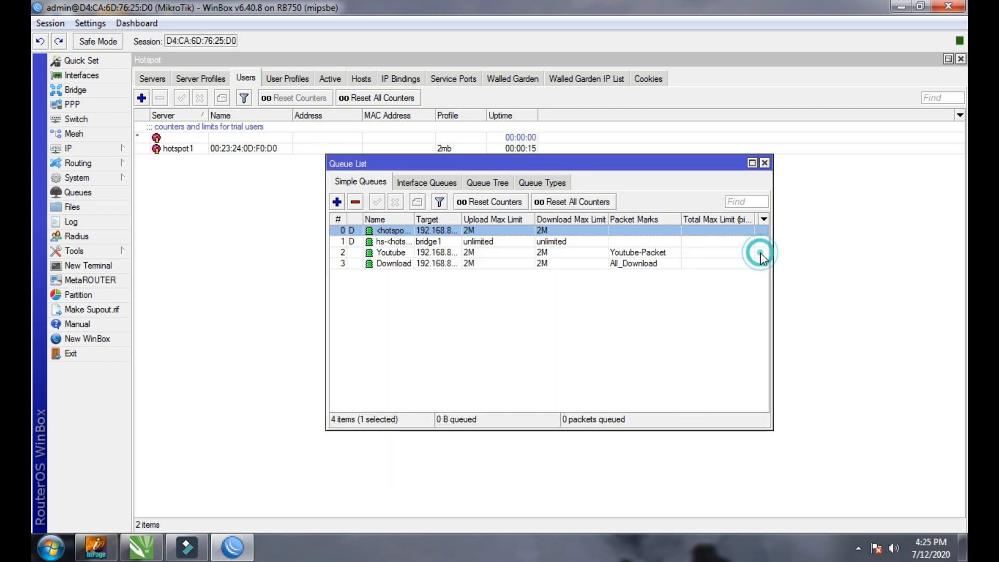
left_click(765, 164)
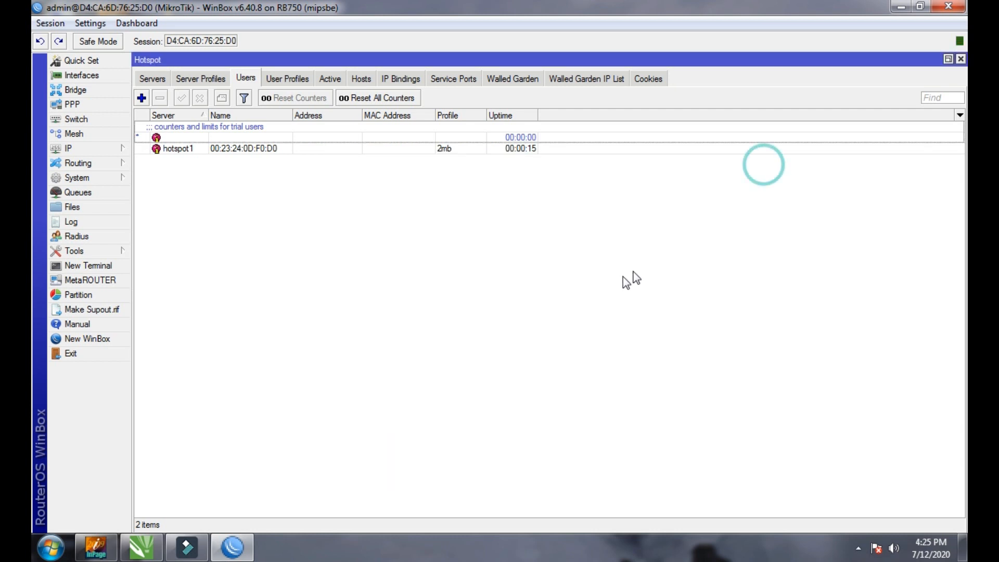
Close WinBox and refresh the desktop
left_click(948, 7)
right_click(415, 270)
left_click(445, 312)
right_click(407, 254)
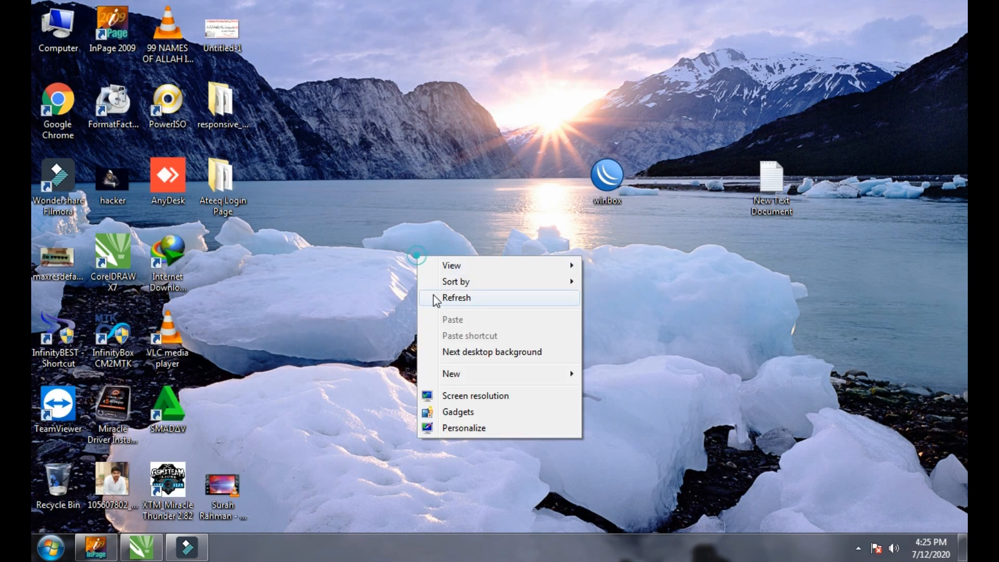
left_click(438, 296)
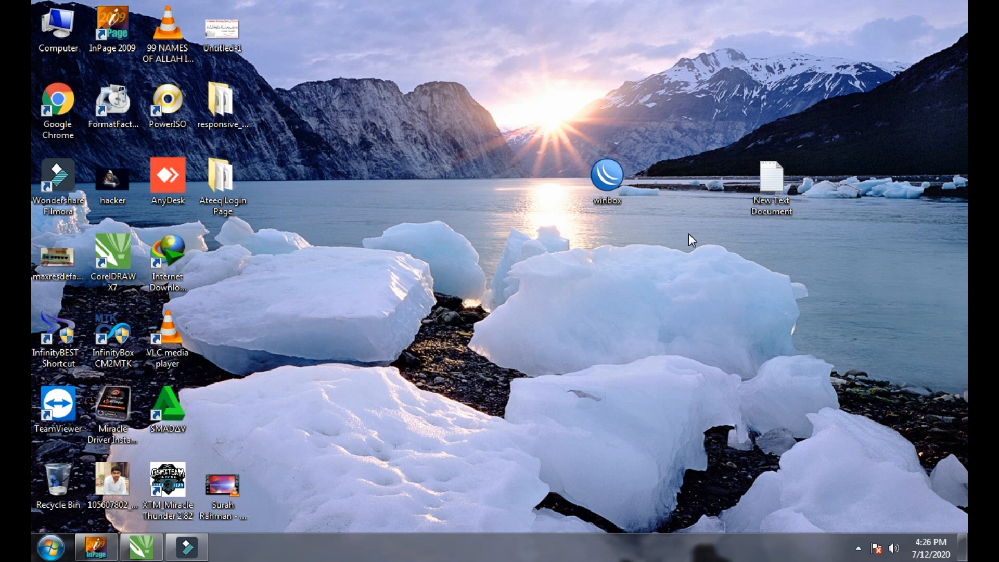
Open New Text Document to show the complete firewall and queue script, close it, and refresh the desktop
double_click(755, 198)
left_click_drag(700, 320, 209, 133)
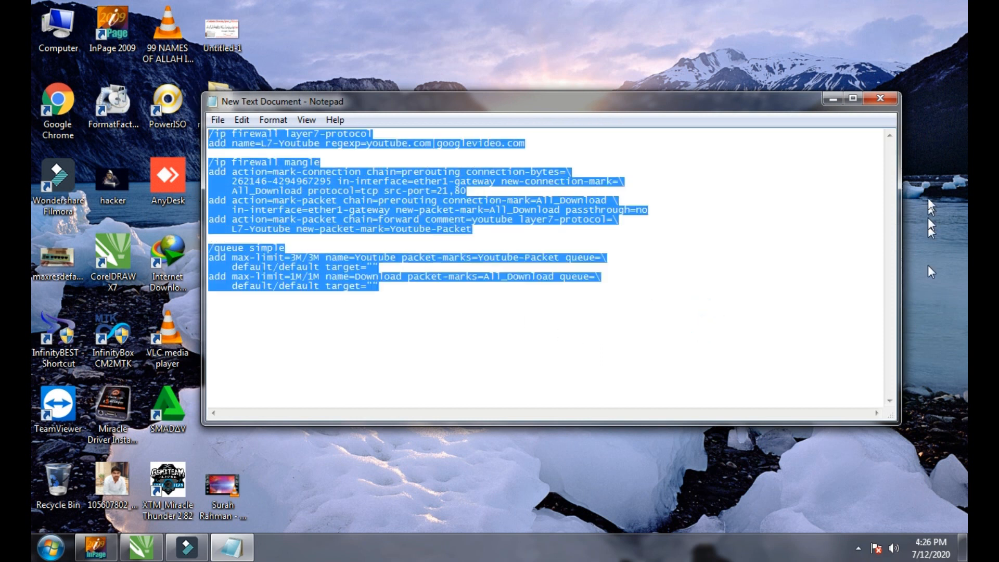
left_click(881, 97)
right_click(523, 290)
left_click(553, 331)
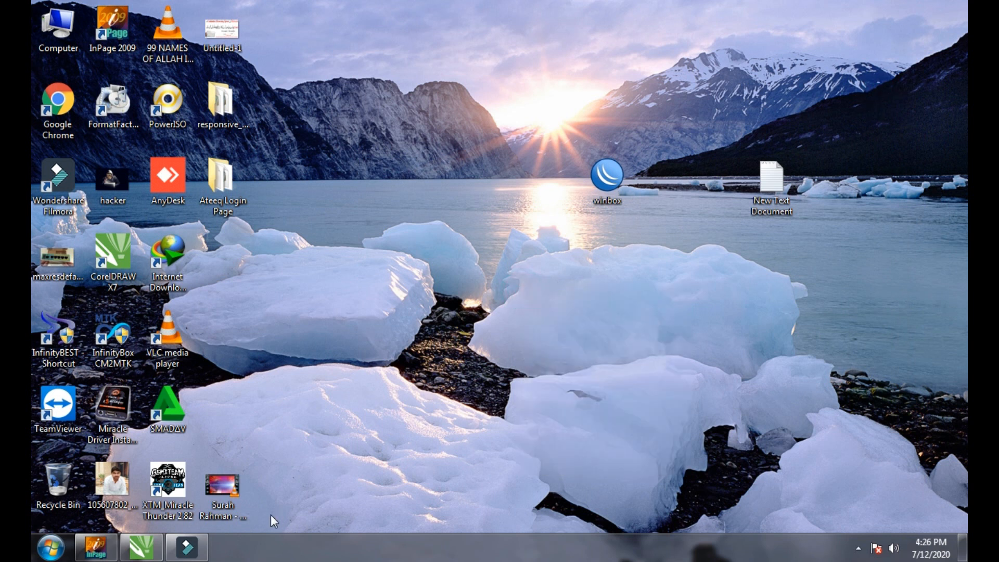